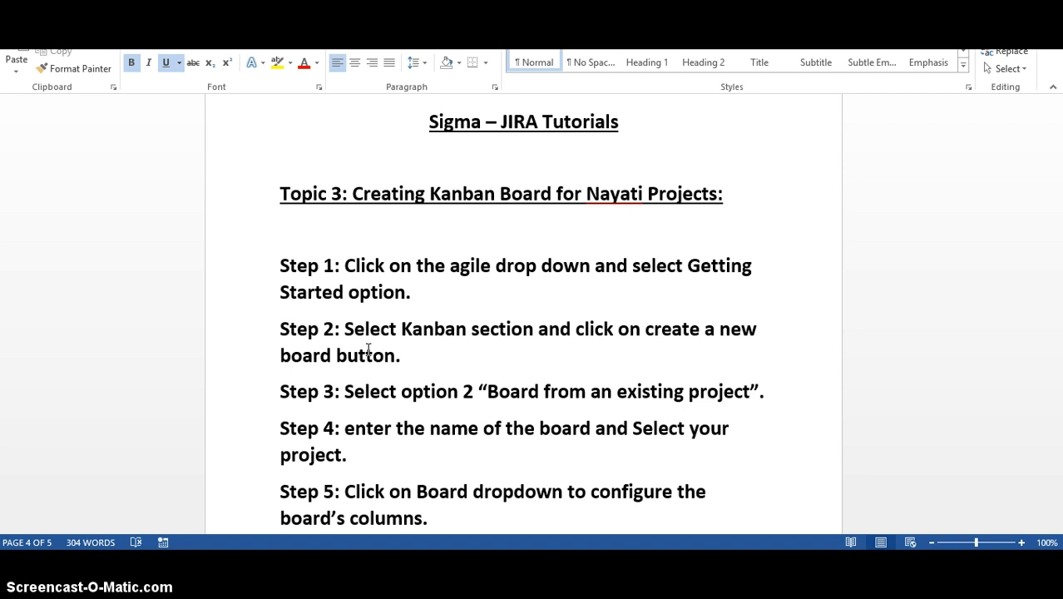
Read the Kanban board instructions in Word, switch to JIRA and open the Agile Getting Started page.
scroll(368, 350, down, 2)
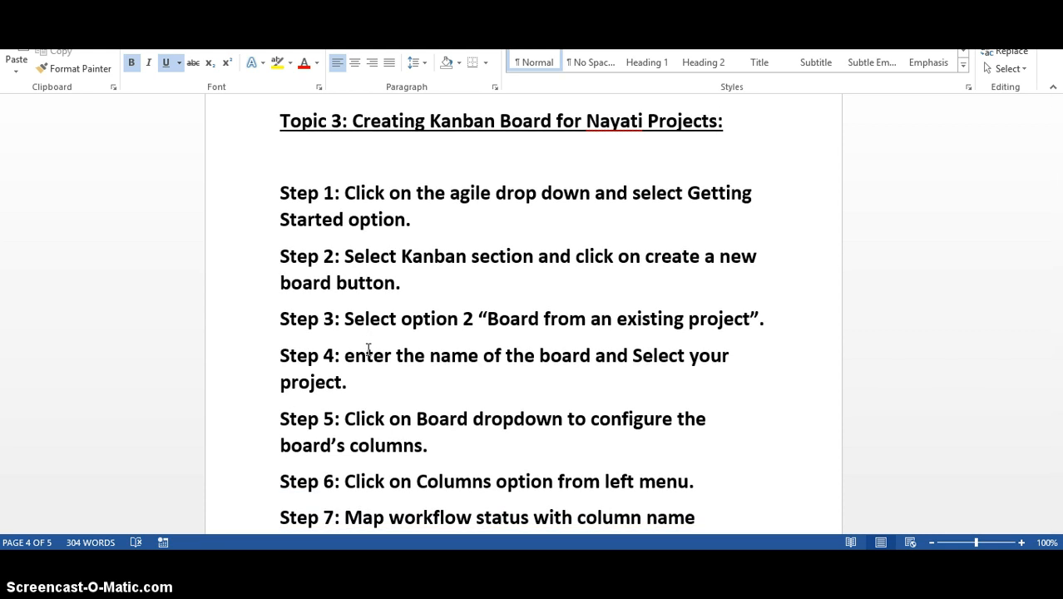
key(alt+Tab)
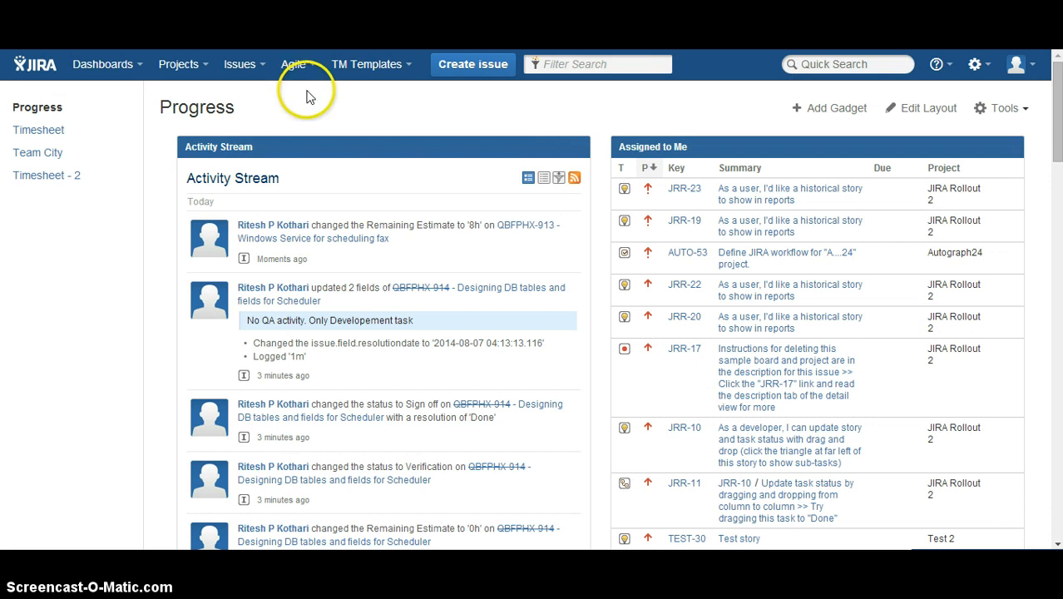
click(306, 70)
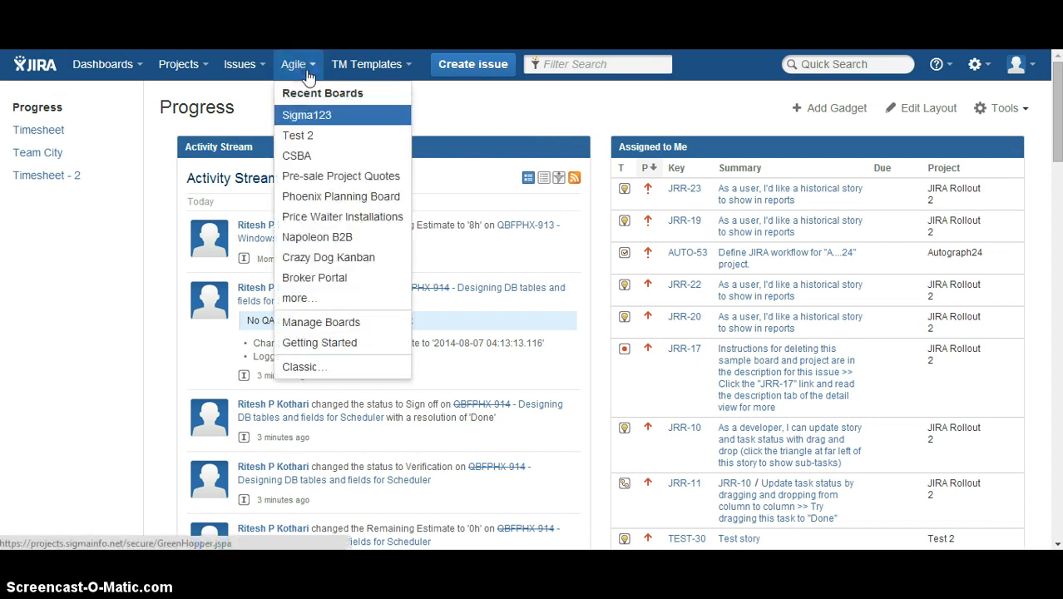
click(325, 344)
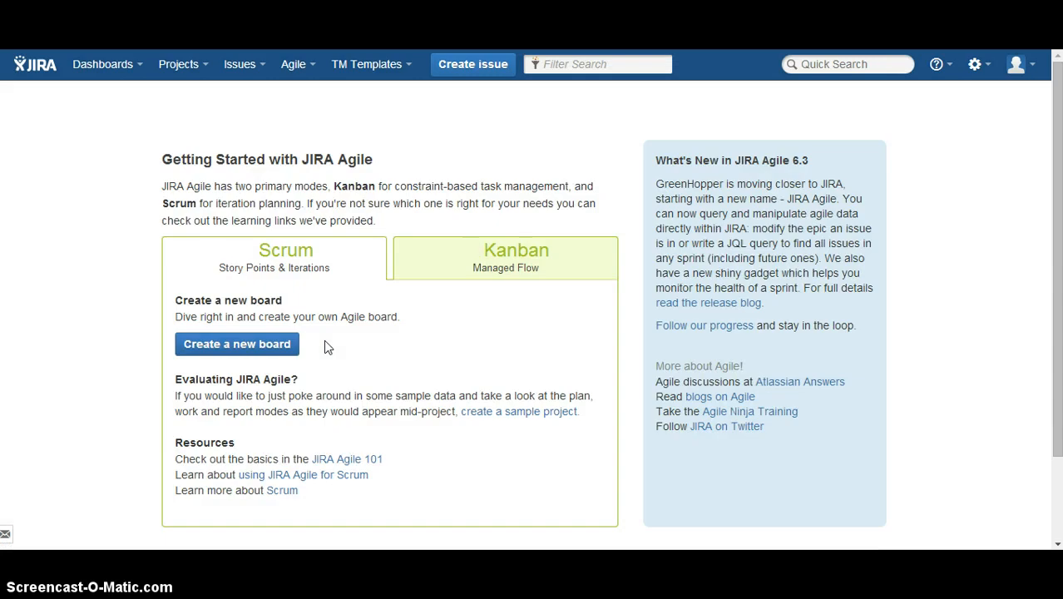
Check step 2 of the Word instructions and start creating a new Kanban board in JIRA.
key(alt+Tab)
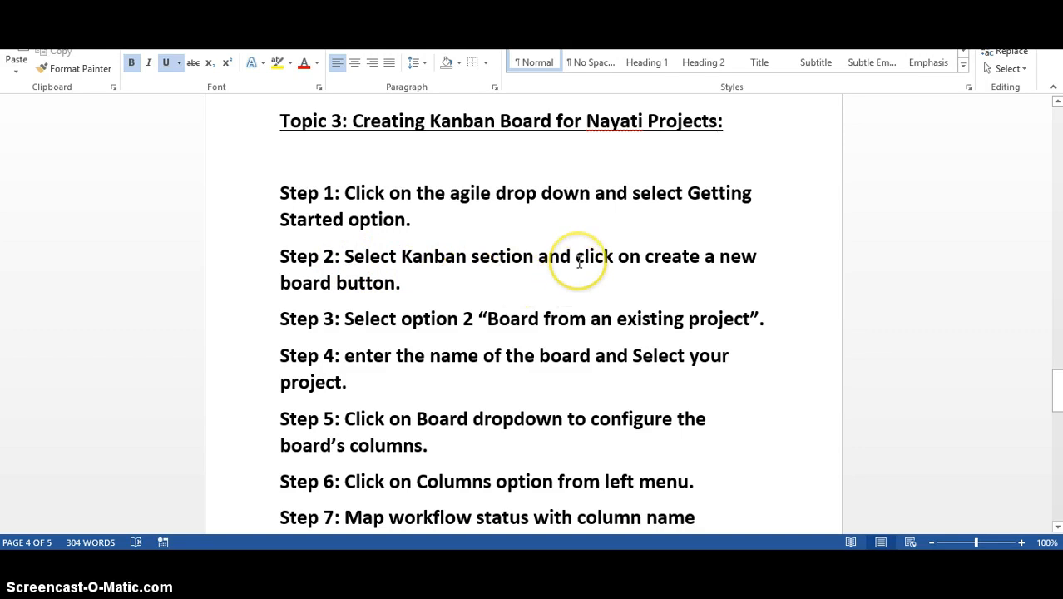
key(alt+Tab)
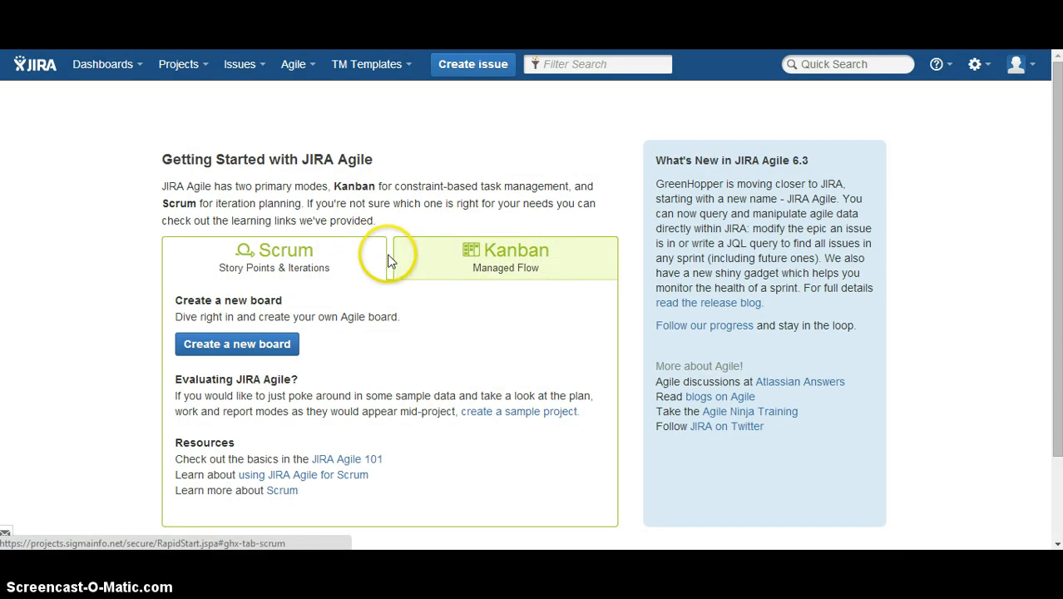
click(566, 266)
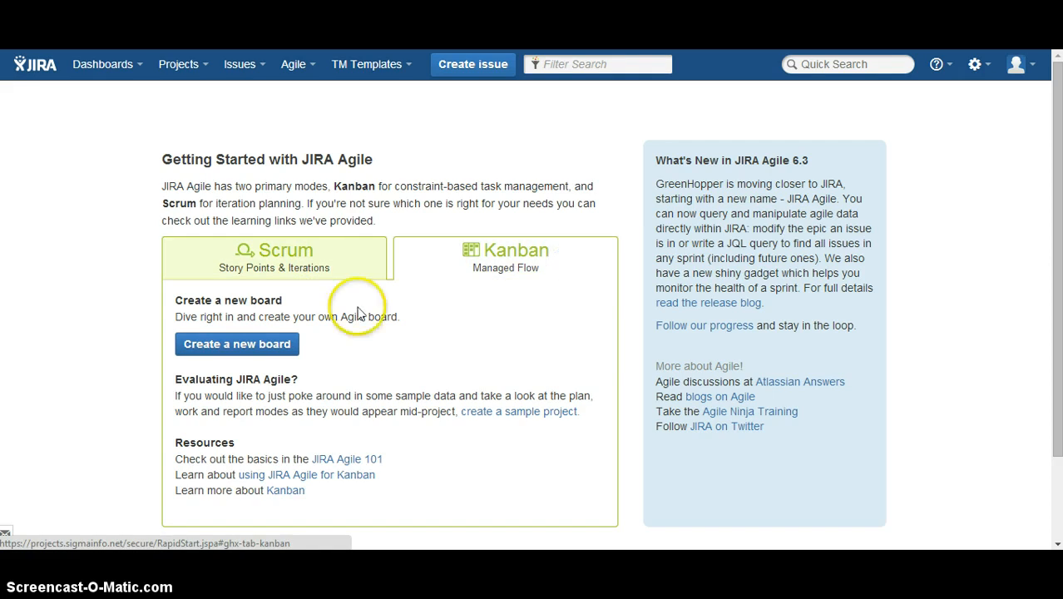
click(268, 348)
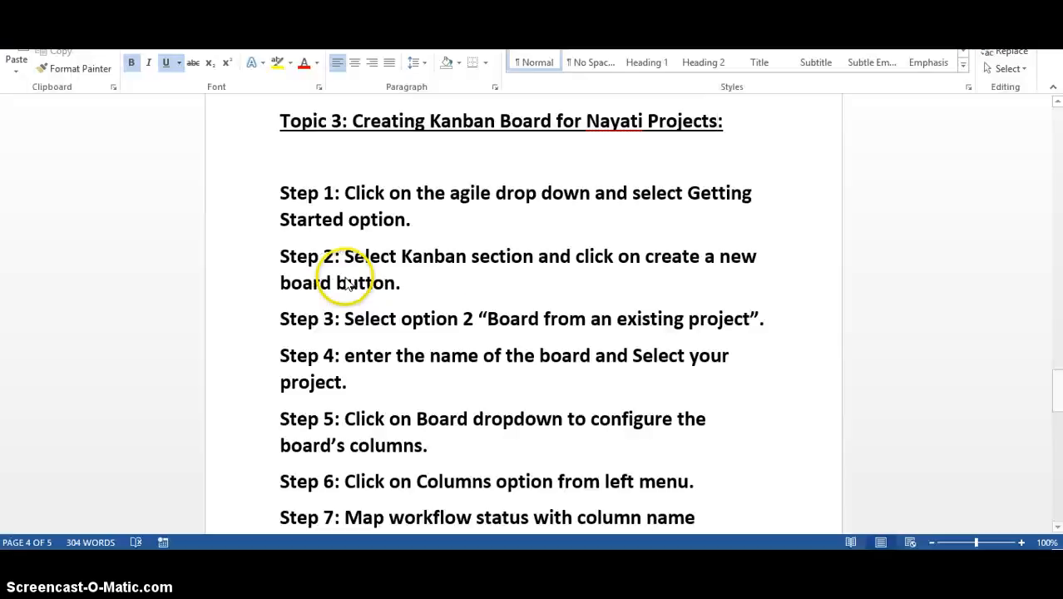
Check step 3 in Word and base the new JIRA board on an existing project.
scroll(304, 363, down, 1)
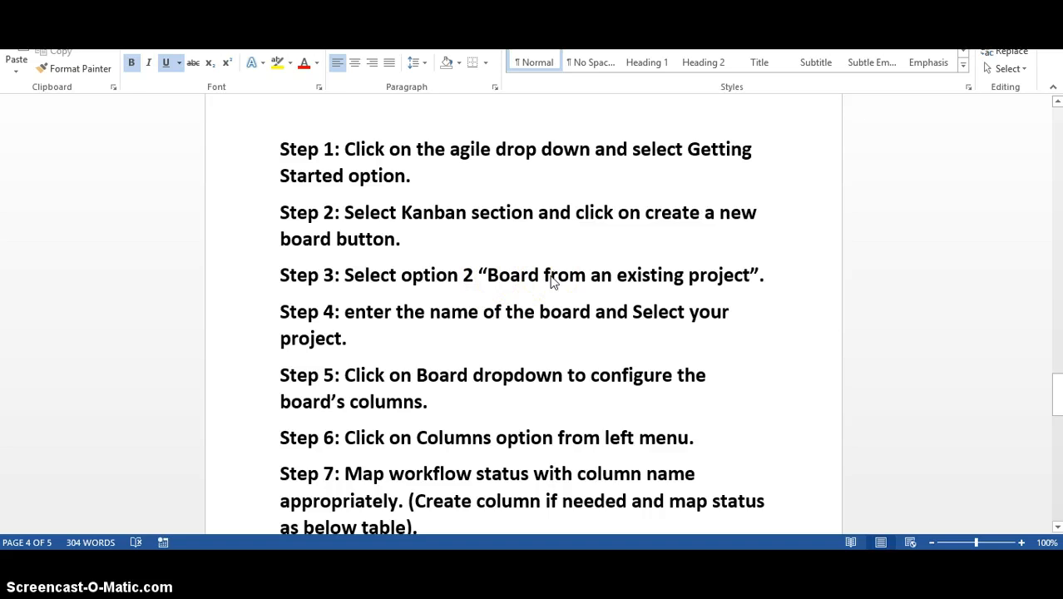
key(alt+Tab)
click(228, 283)
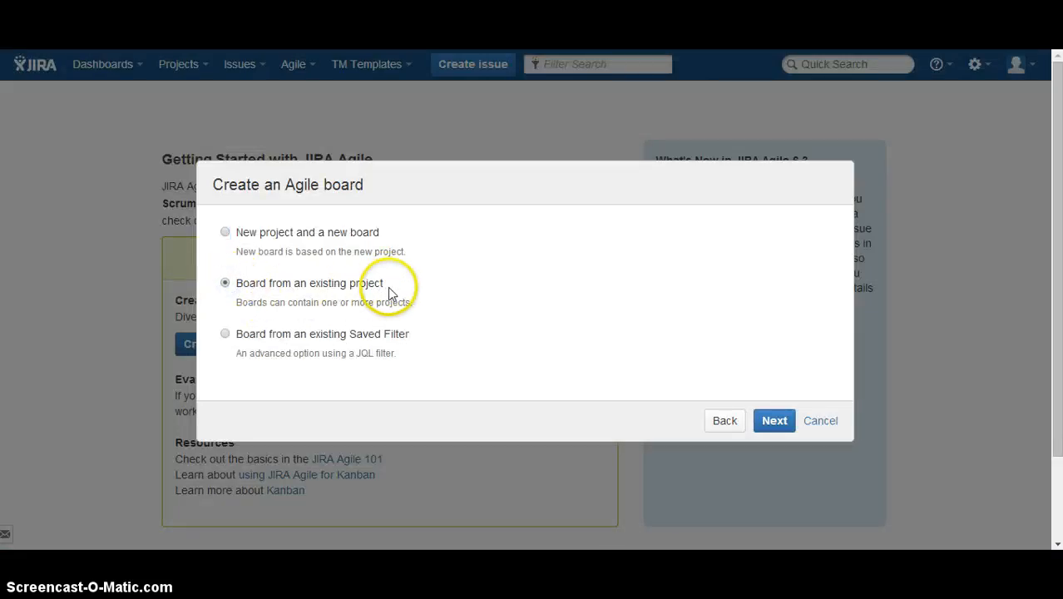
click(778, 420)
Check step 4 in Word and create the JIRA board named Sigma123 from the Sigma123 (SIG) project.
key(alt+Tab)
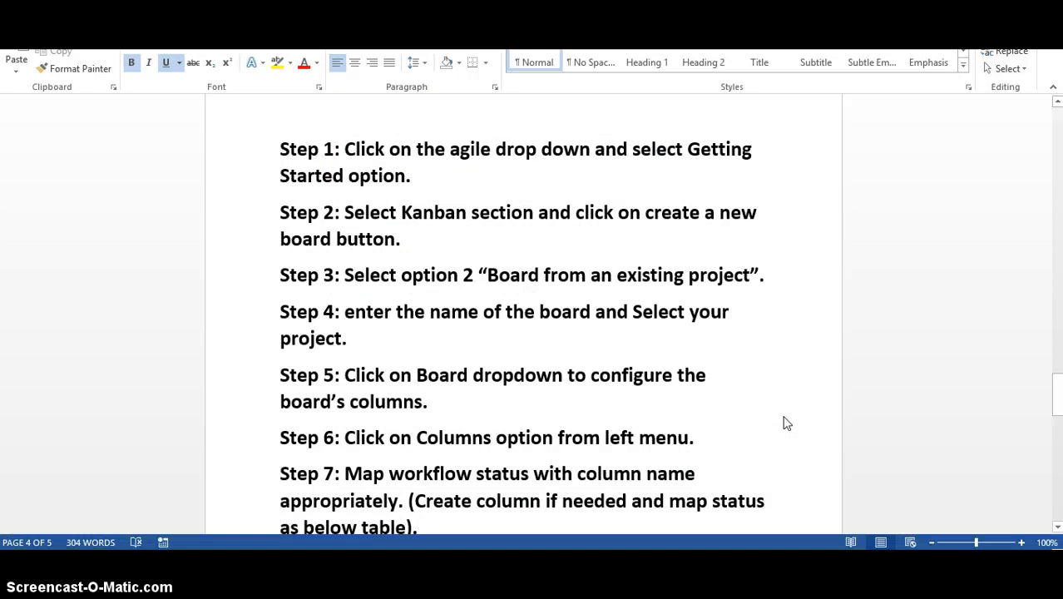
scroll(382, 346, down, 1)
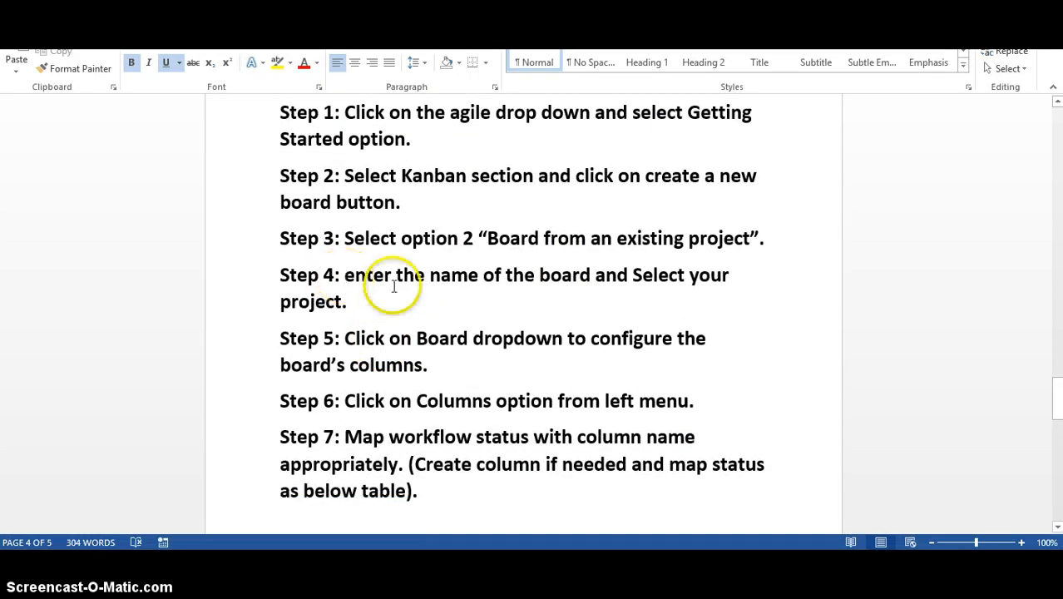
key(alt+Tab)
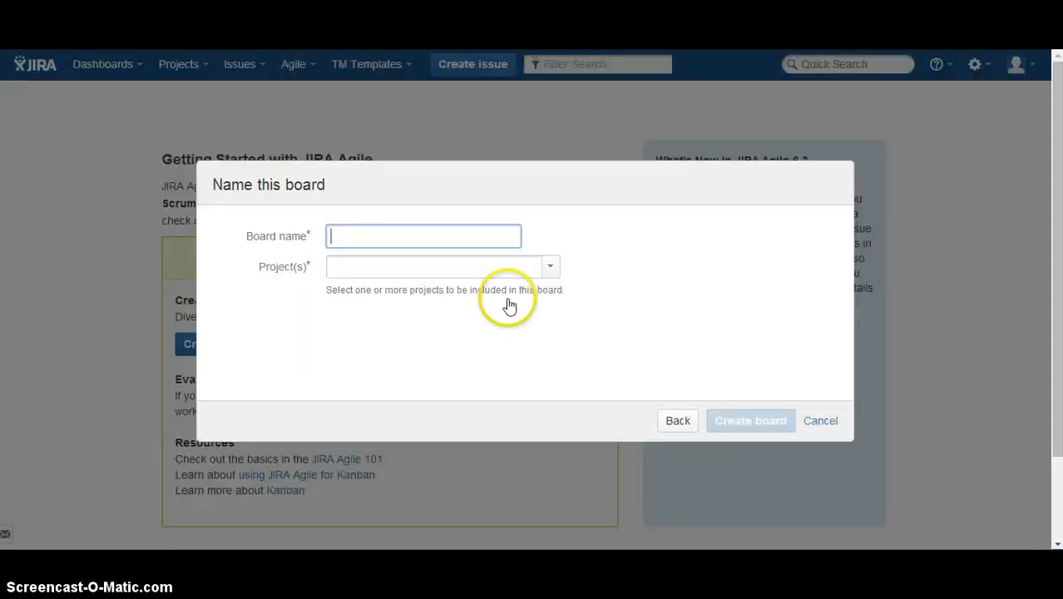
text(S)
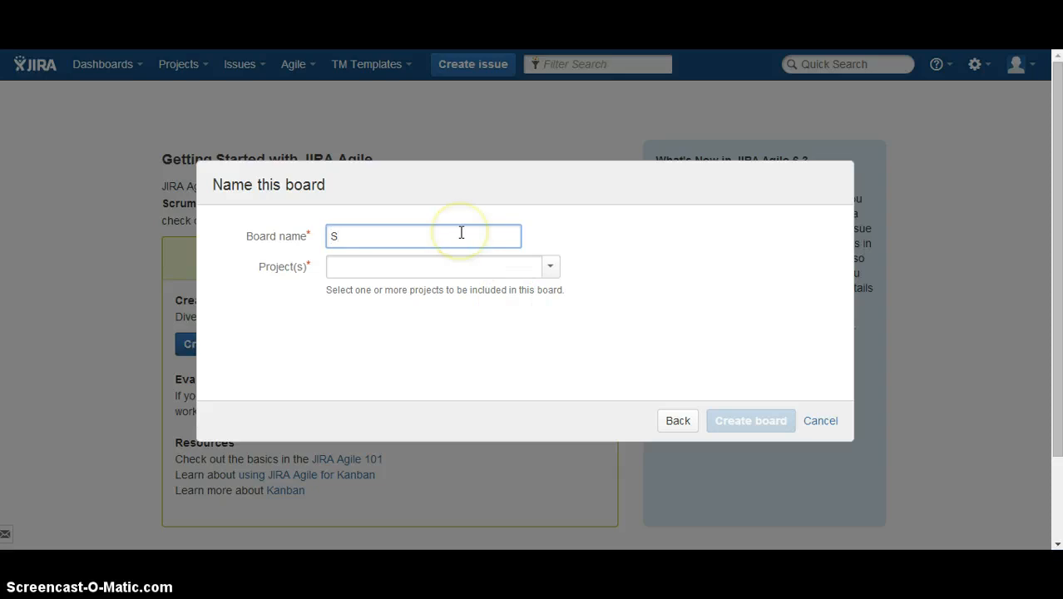
click(461, 232)
text(igma123)
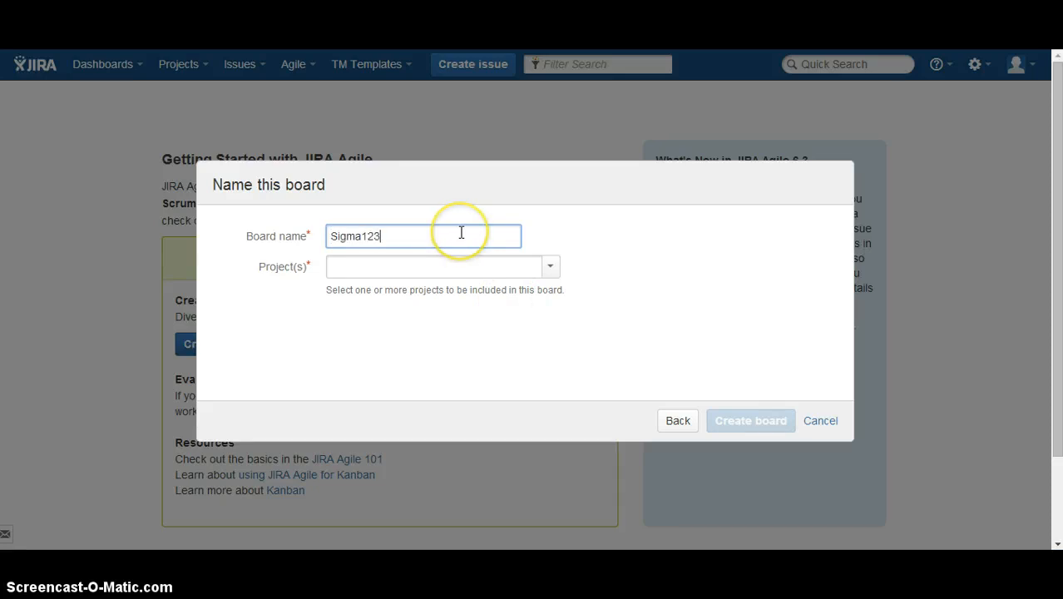
key(Tab)
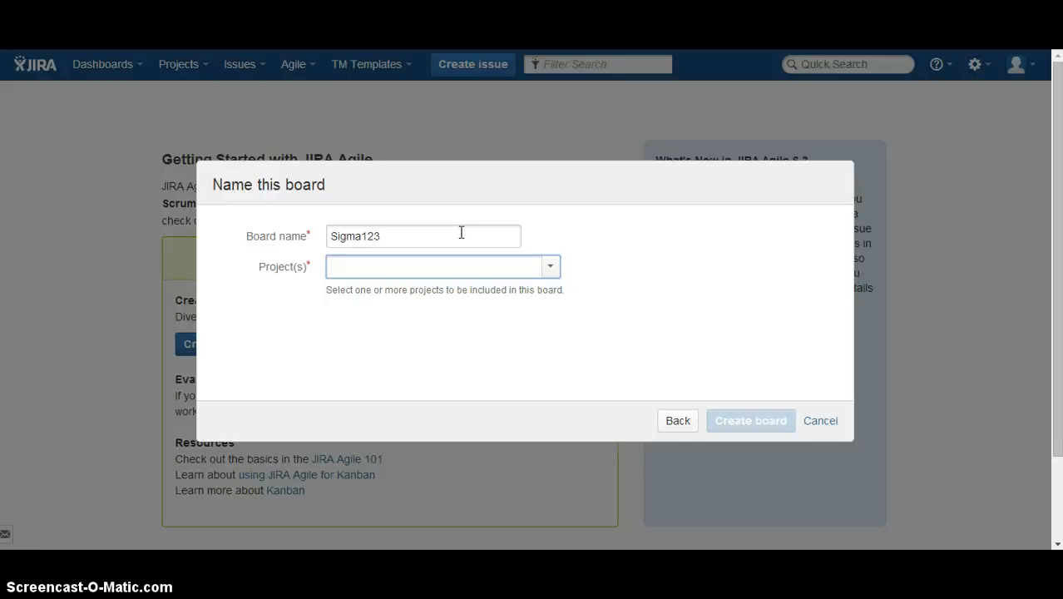
text(igma123)
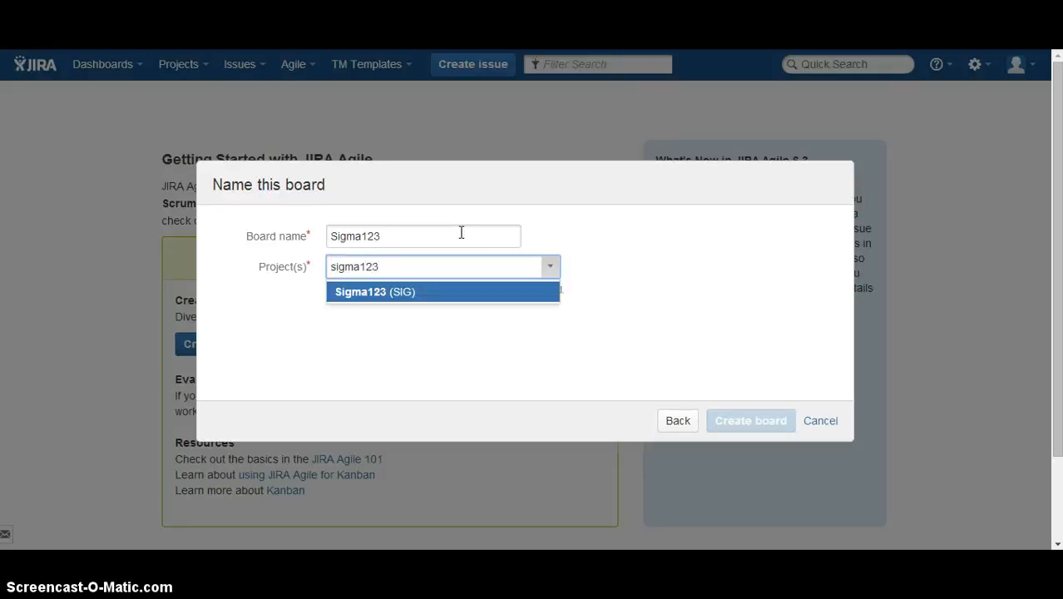
key(Return)
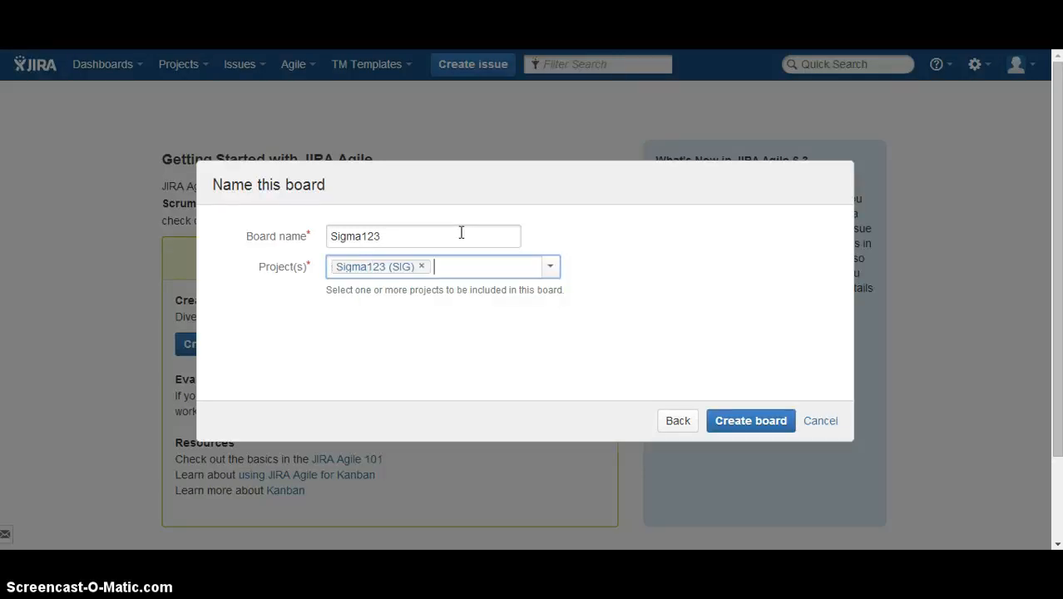
click(745, 425)
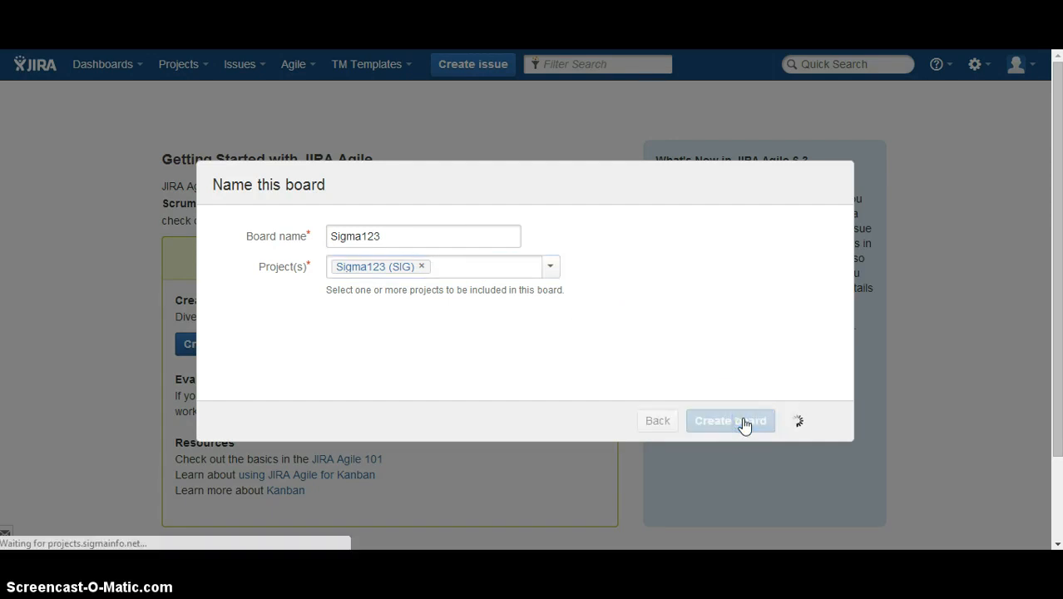
Read step 5 of the Word instructions, return to JIRA and dismiss the board creation notification.
key(alt+Tab)
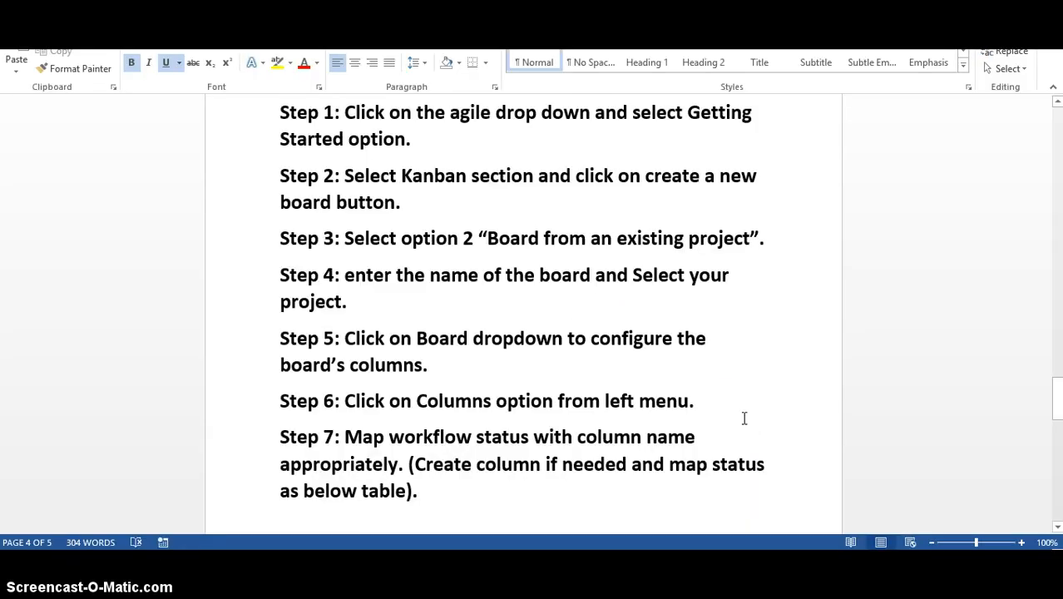
scroll(408, 350, down, 1)
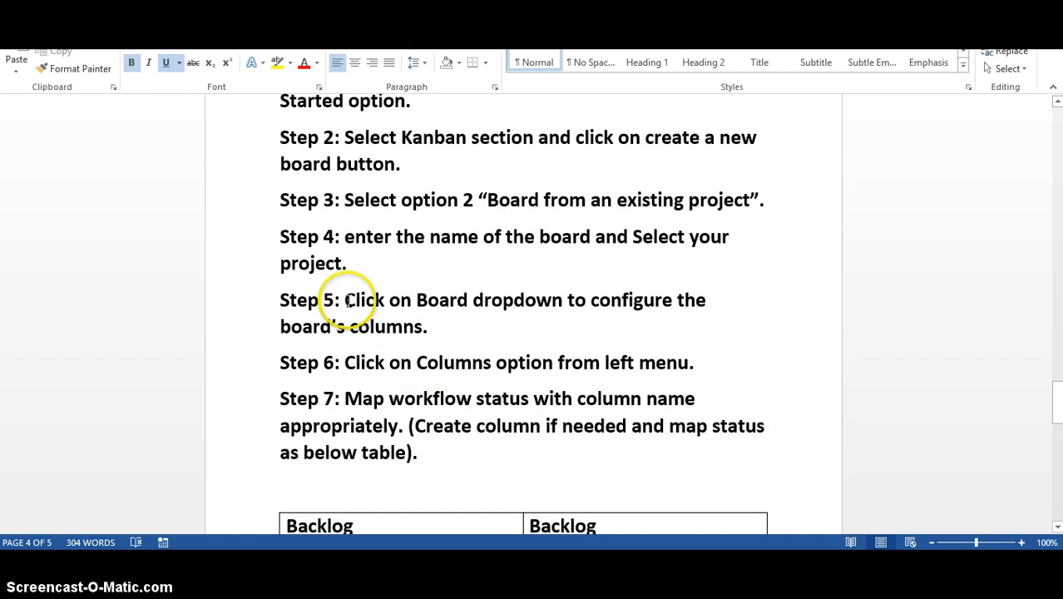
key(alt+Tab)
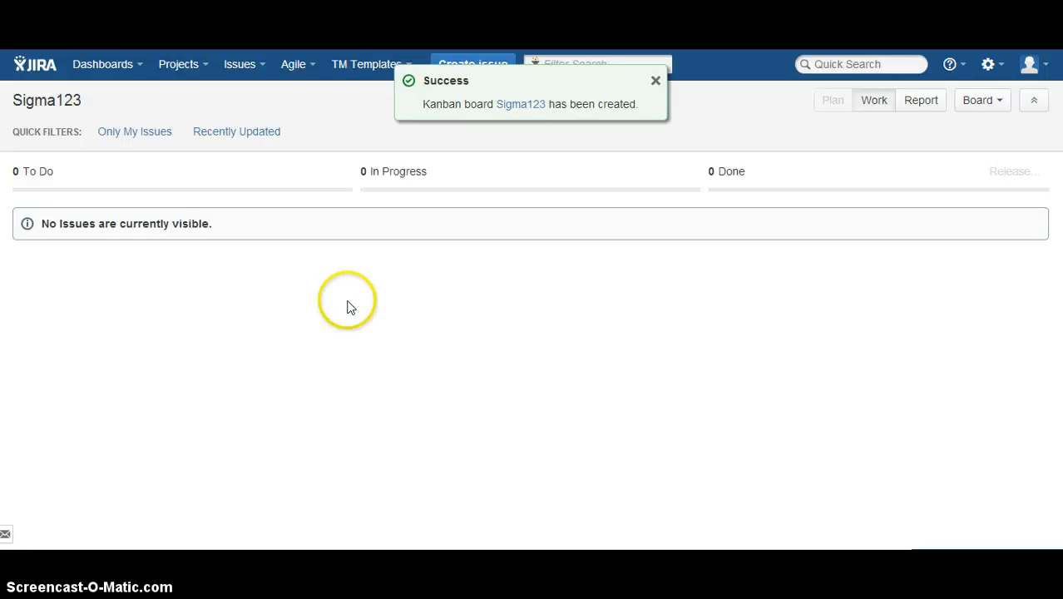
click(656, 82)
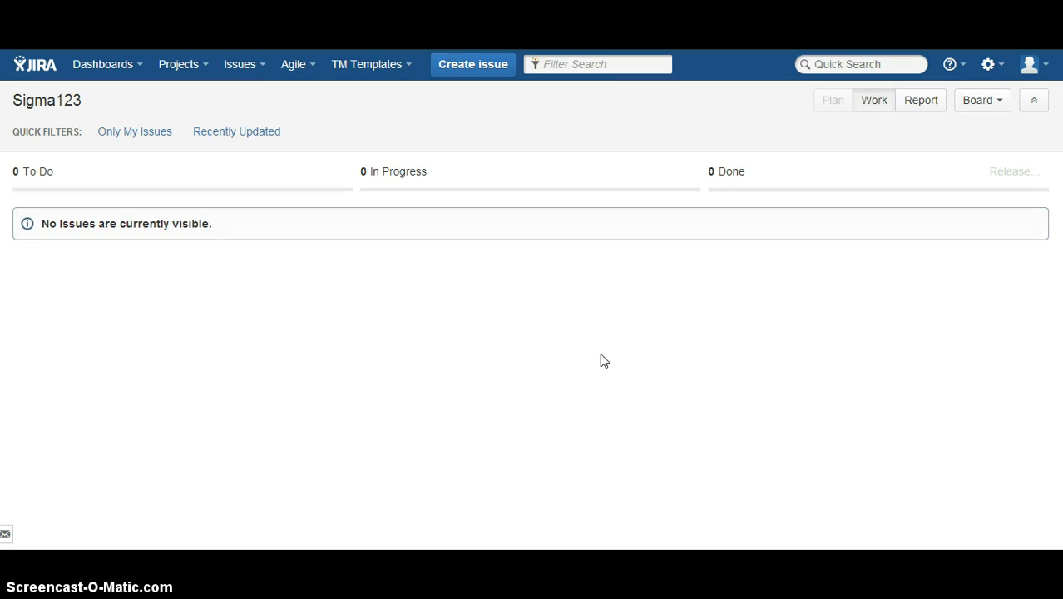
Recheck step 5 in Word and open the configuration page of the Sigma123 board in JIRA.
key(alt+Tab)
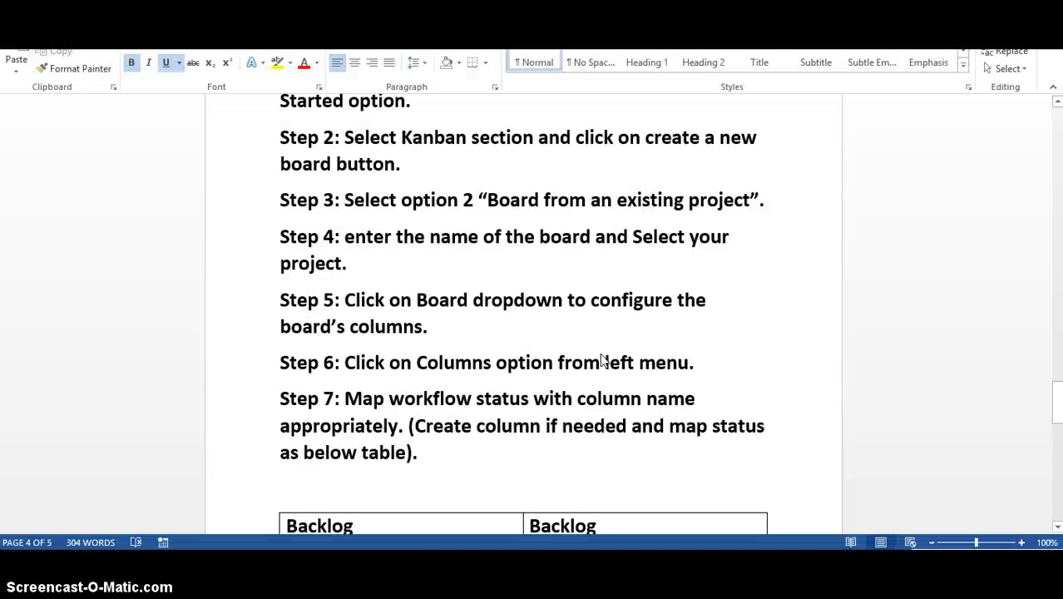
scroll(599, 361, down, 1)
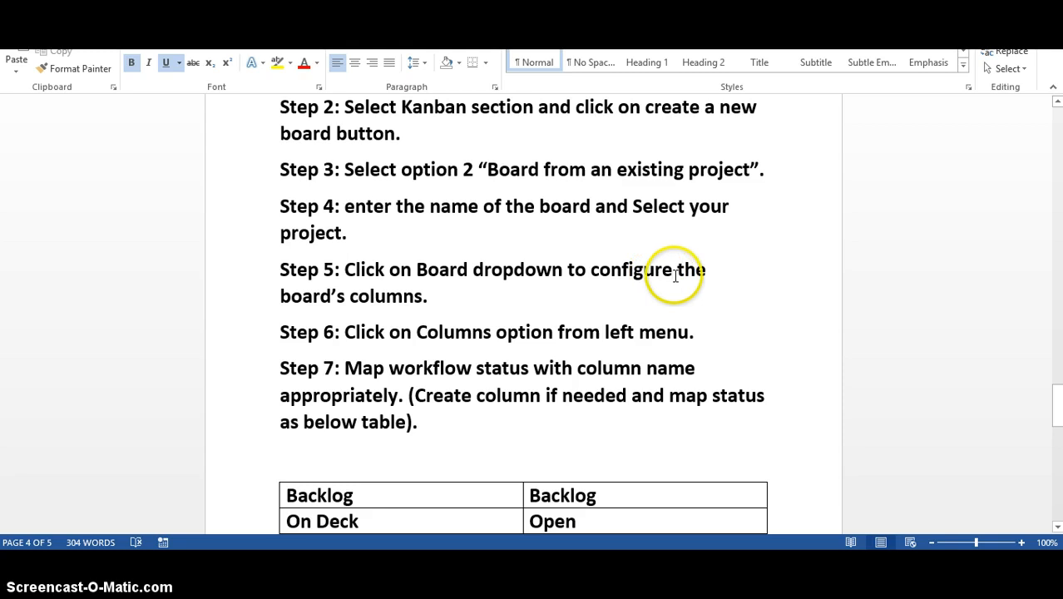
key(alt+Tab)
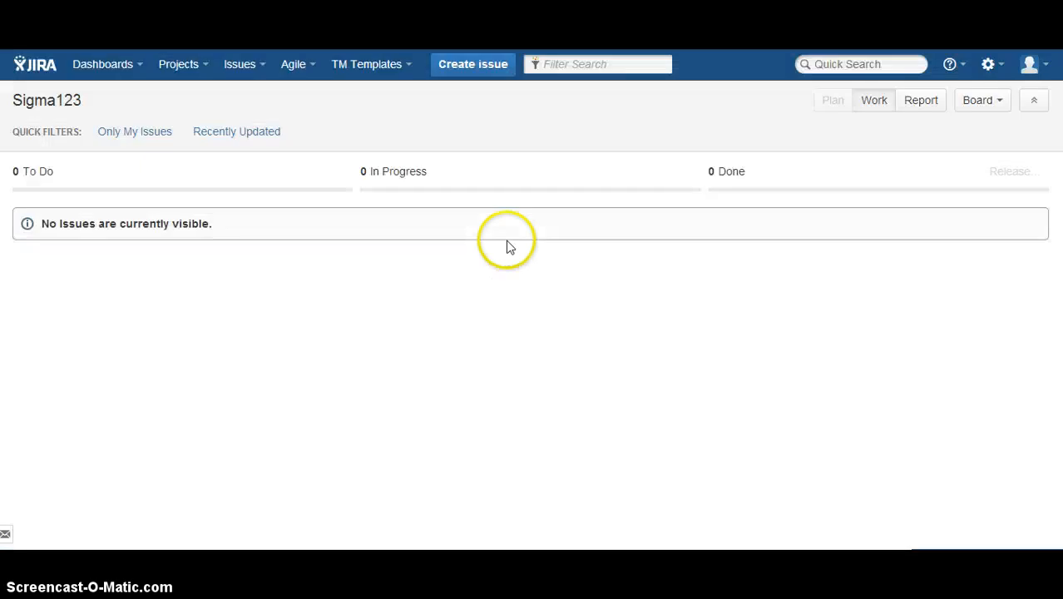
click(980, 101)
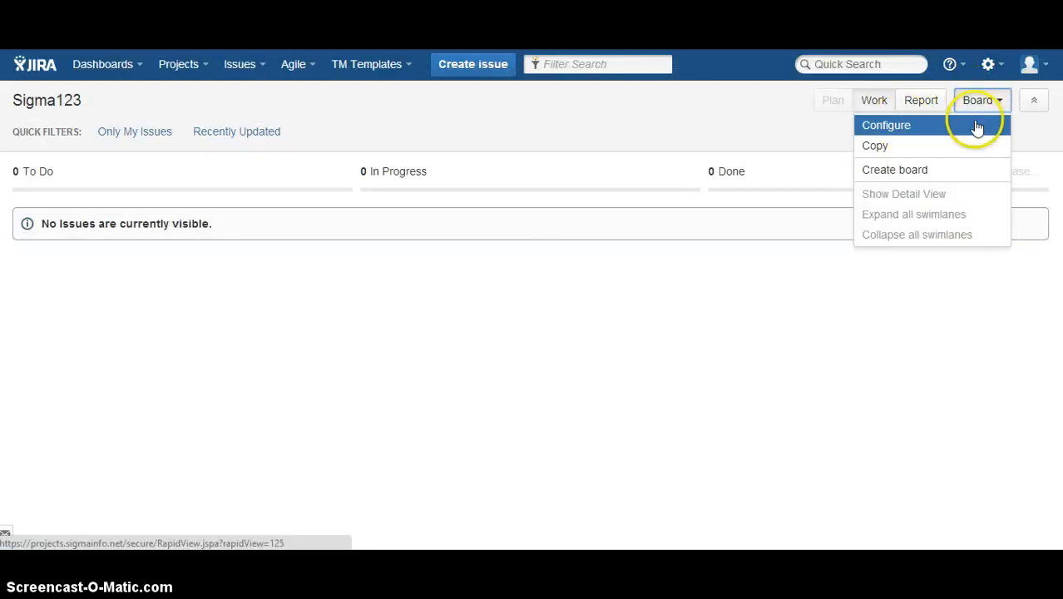
click(976, 125)
click(305, 306)
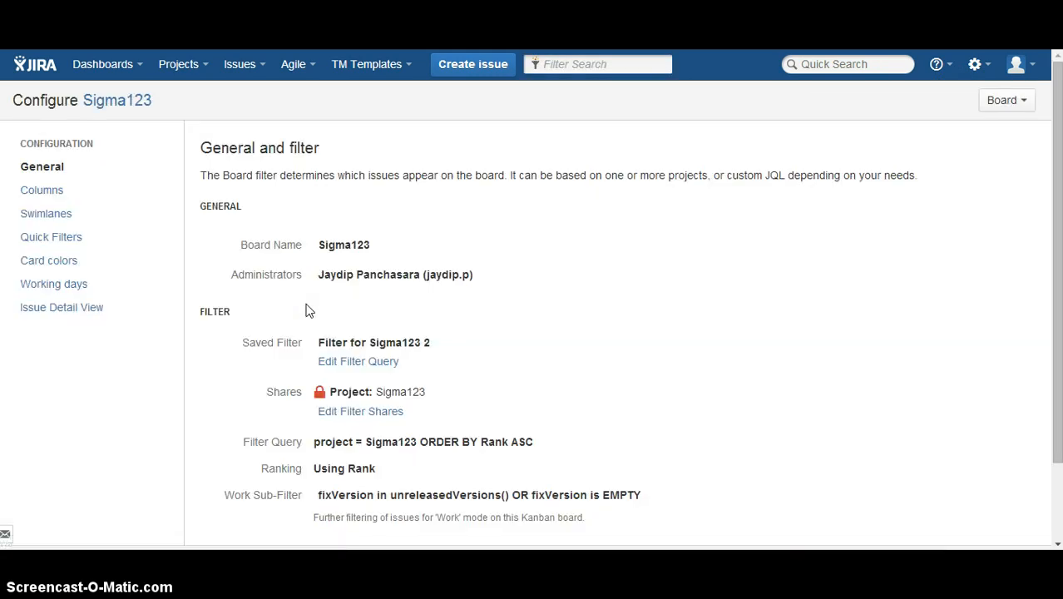
Check step 6 in Word and open the Columns settings of the Sigma123 board in JIRA.
click(48, 197)
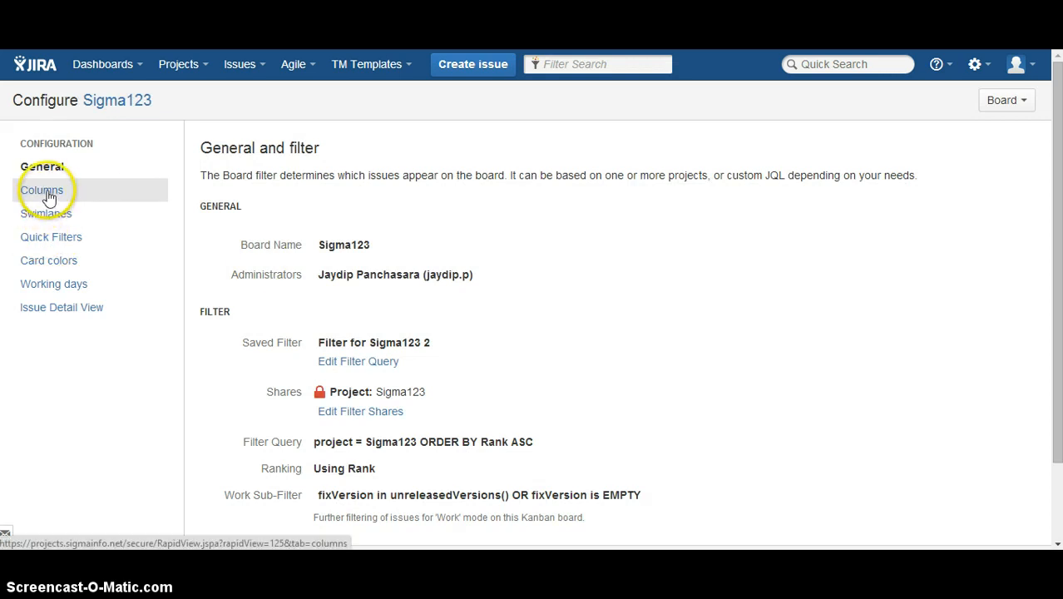
key(alt+Tab)
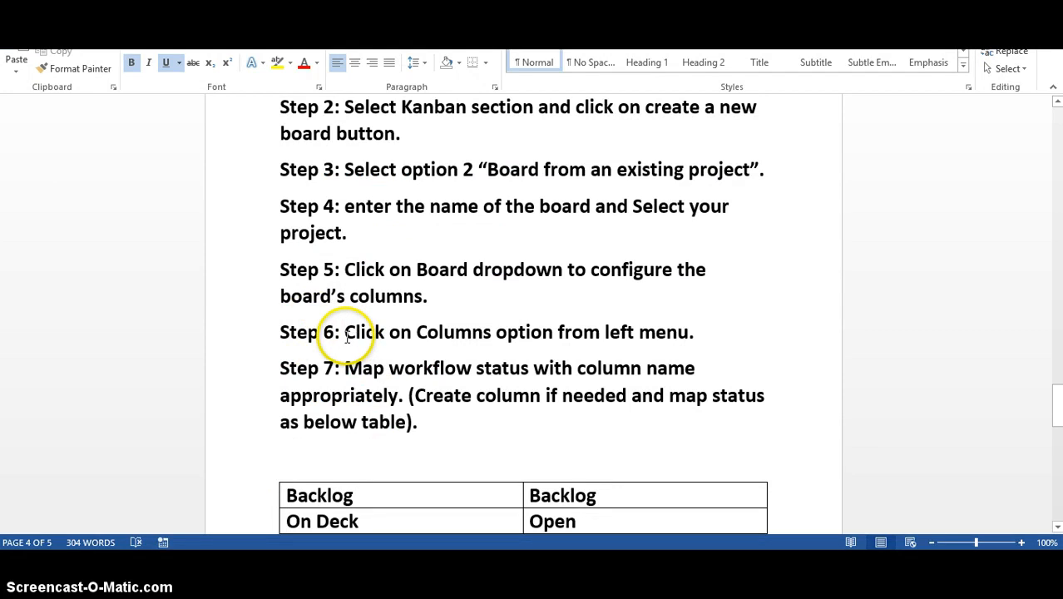
drag(344, 332, 696, 333)
key(alt+Tab)
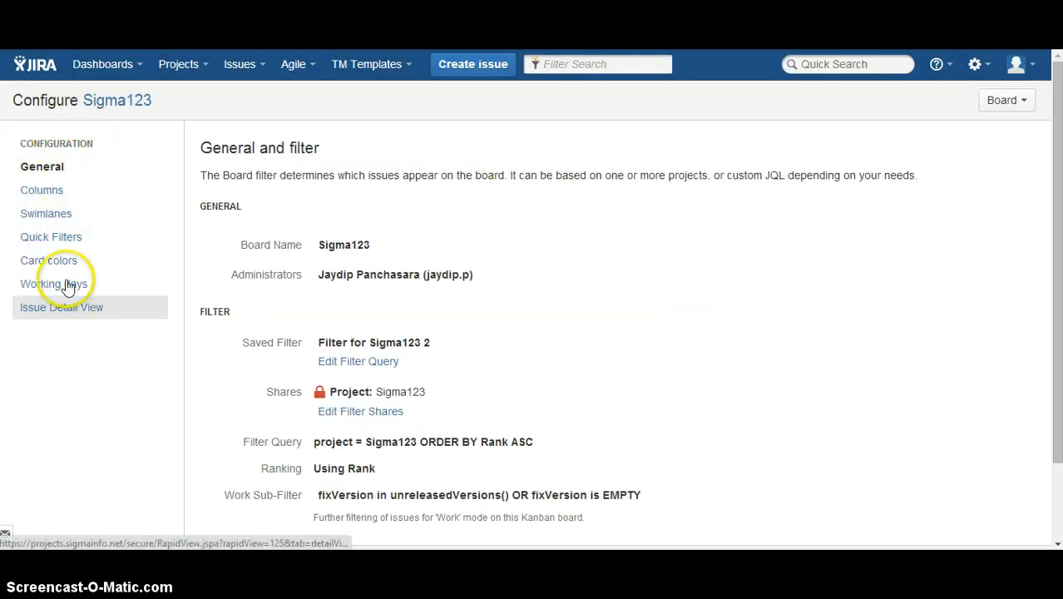
click(72, 193)
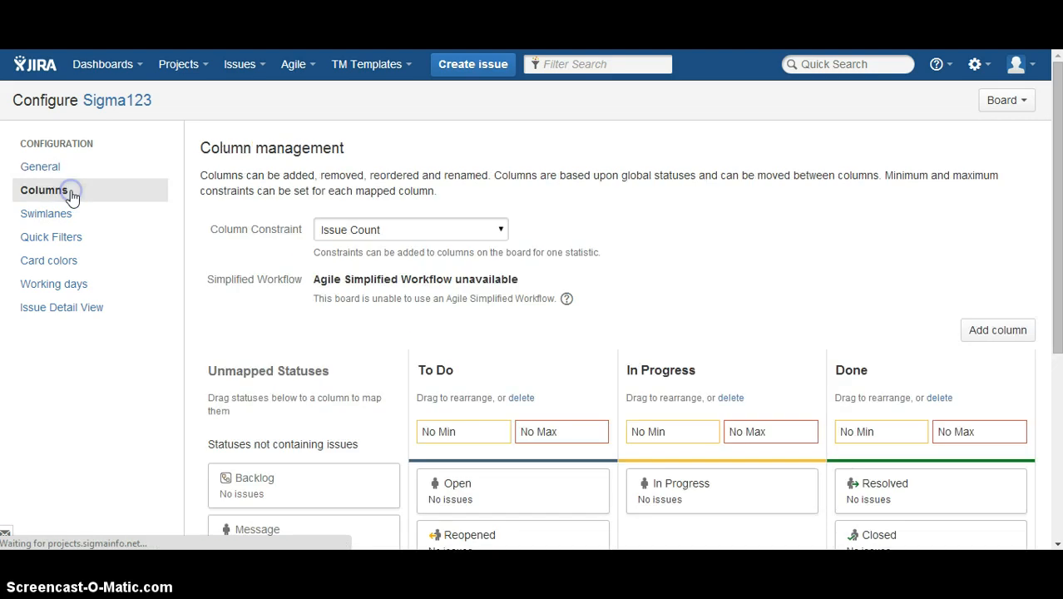
Look over the board's columns in JIRA and read step 7 with its column-to-status mapping table in the Word instructions.
scroll(268, 319, down, 3)
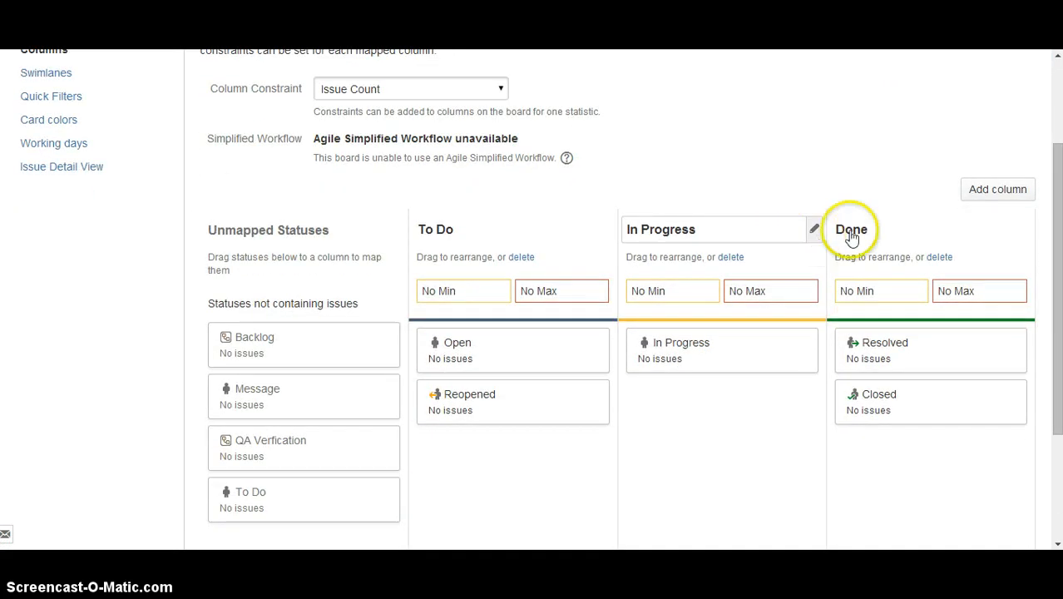
scroll(909, 163, down, 1)
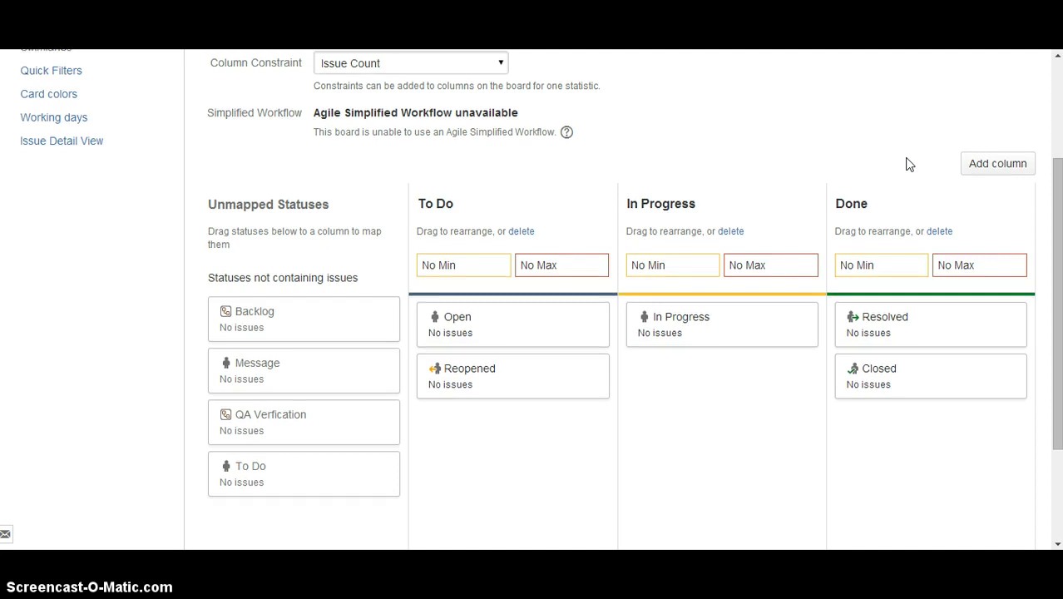
key(alt+Tab)
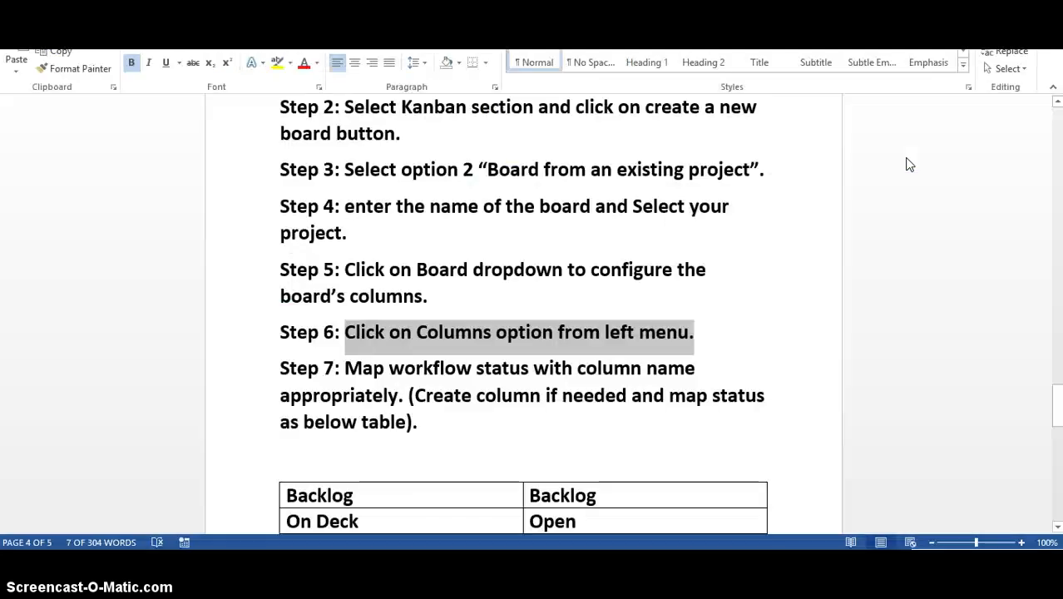
scroll(493, 304, down, 4)
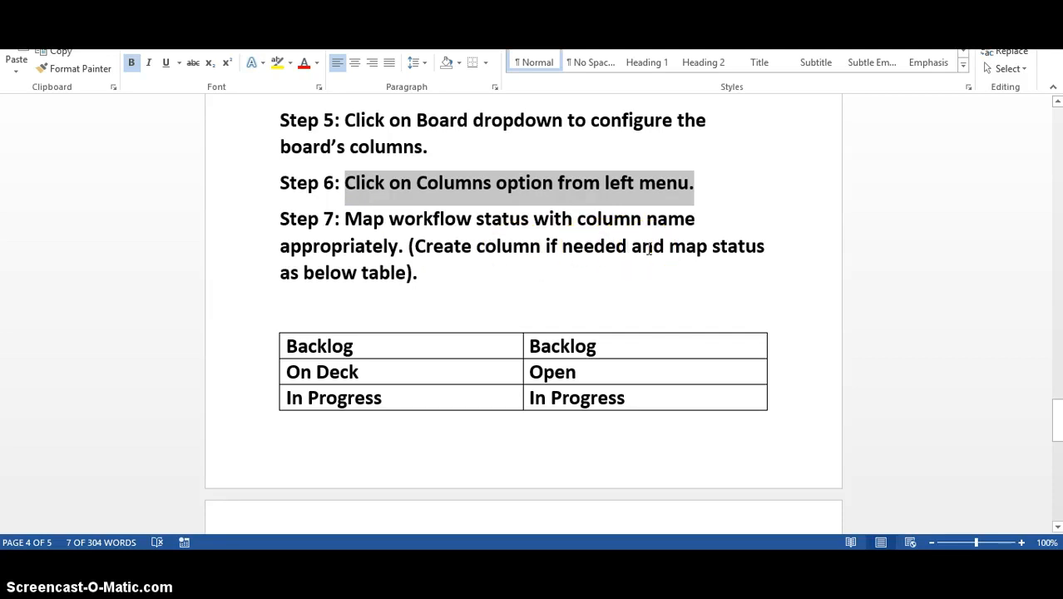
scroll(649, 249, down, 4)
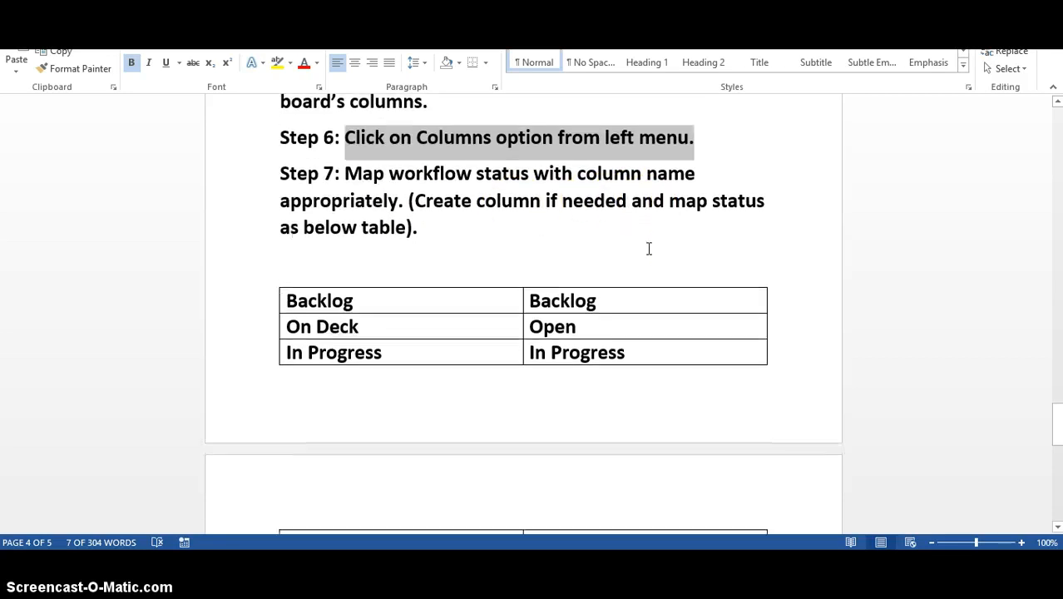
scroll(649, 249, down, 2)
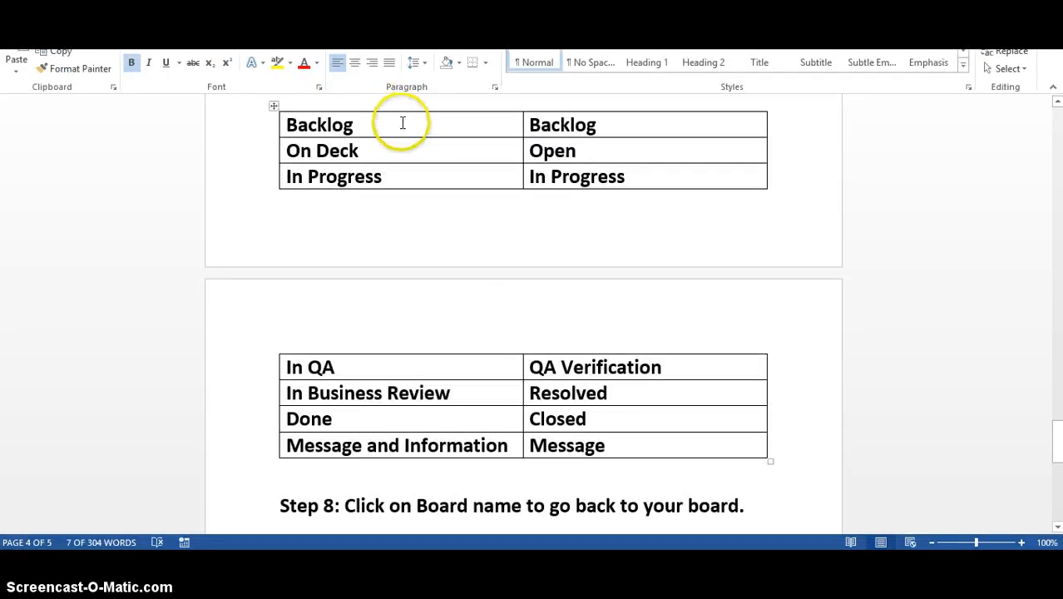
click(491, 127)
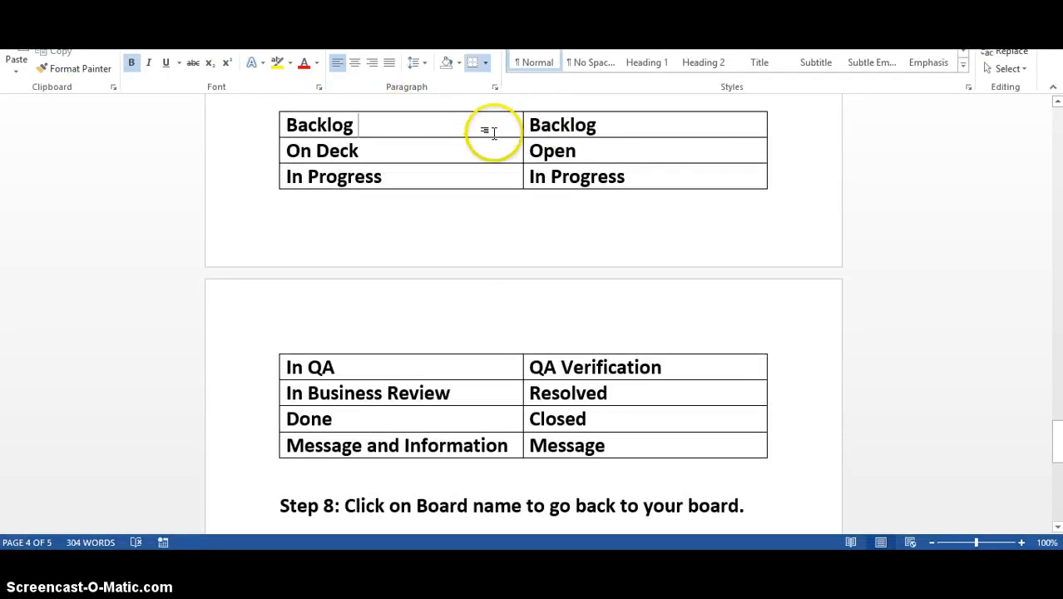
drag(491, 130, 487, 450)
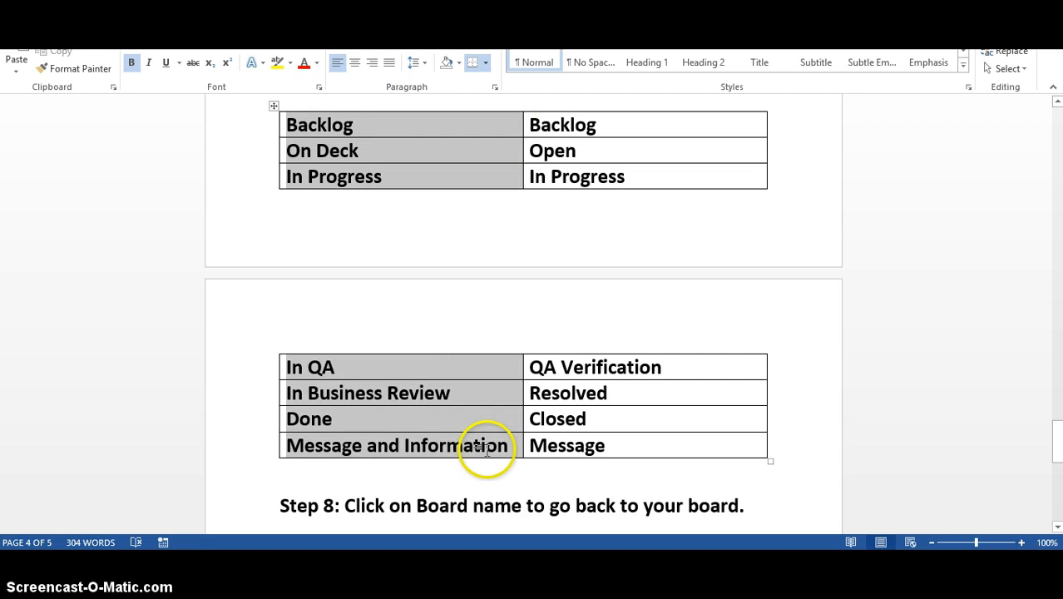
drag(636, 276, 640, 443)
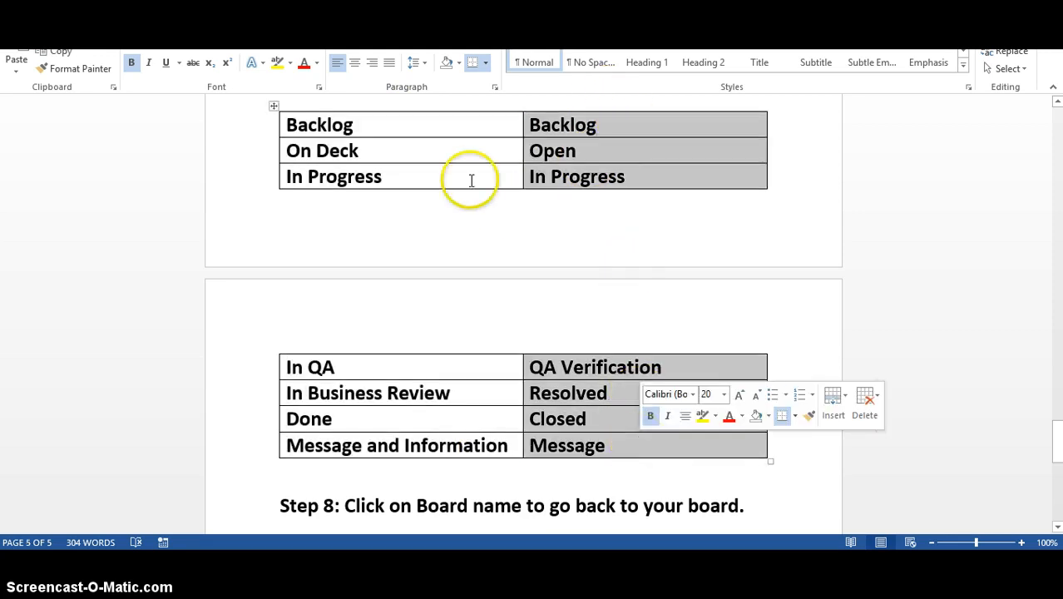
click(442, 122)
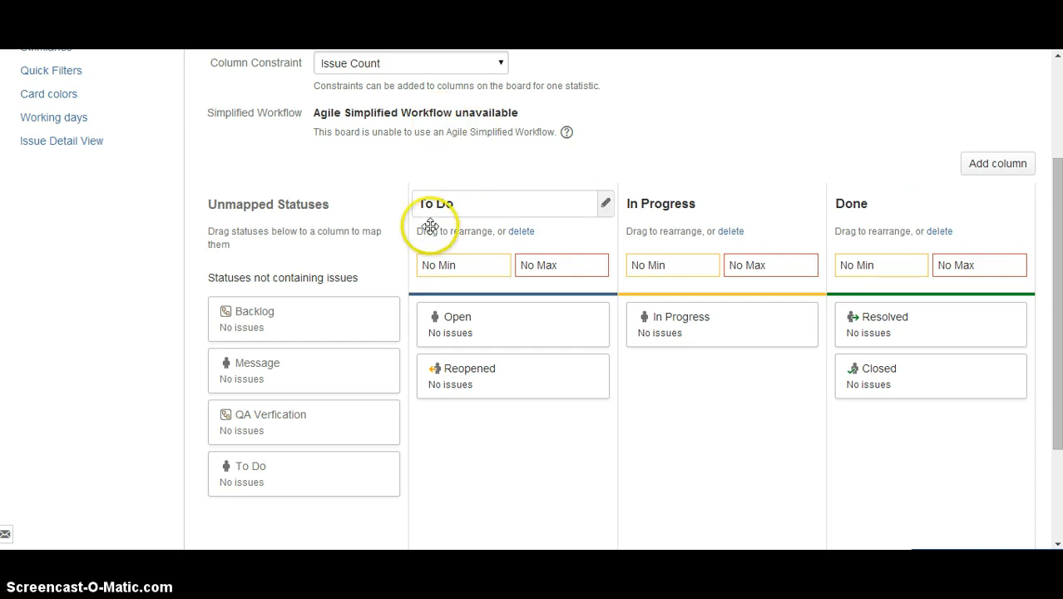
click(563, 213)
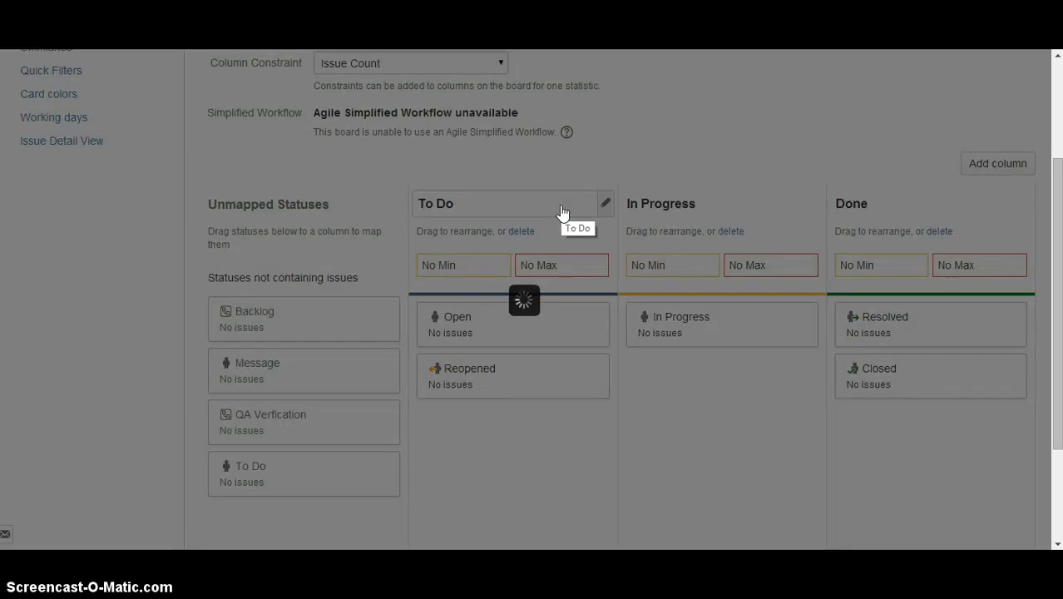
text(og)
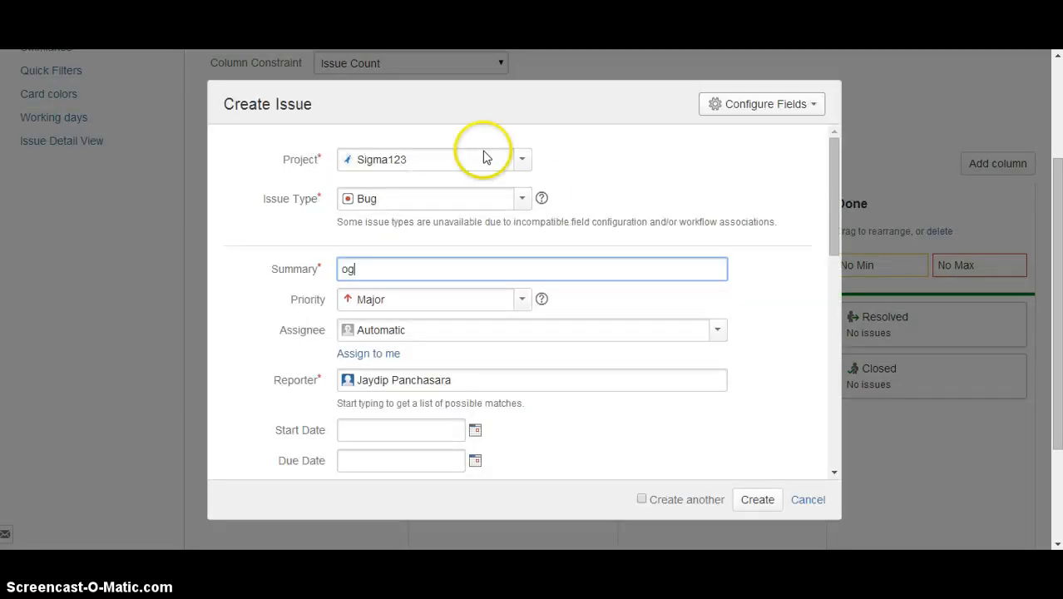
key(Escape)
click(578, 183)
Rename the To Do column of the Sigma123 board as Backlog.
click(542, 205)
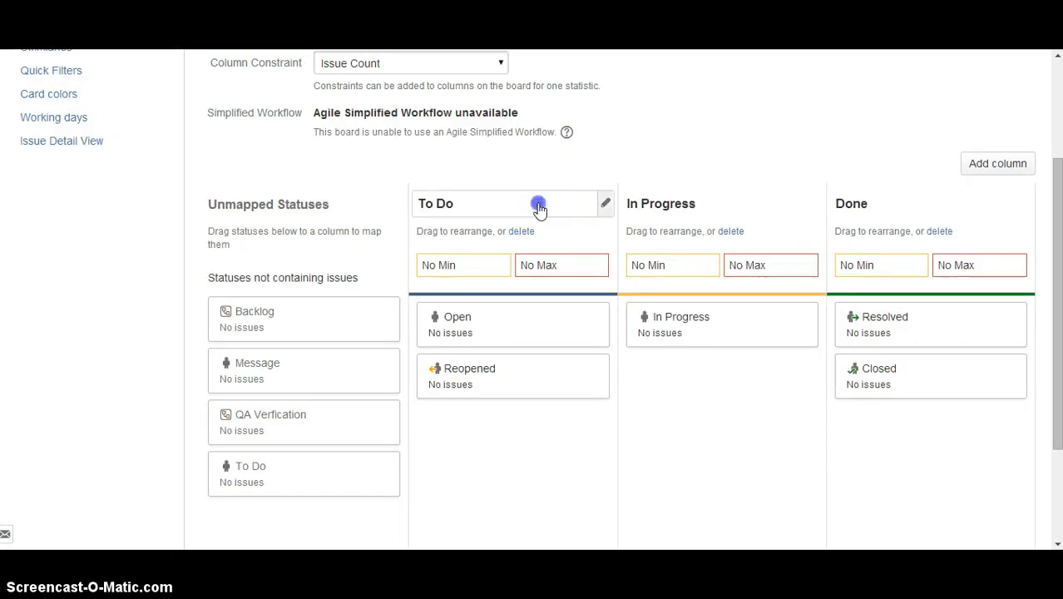
text(Back)
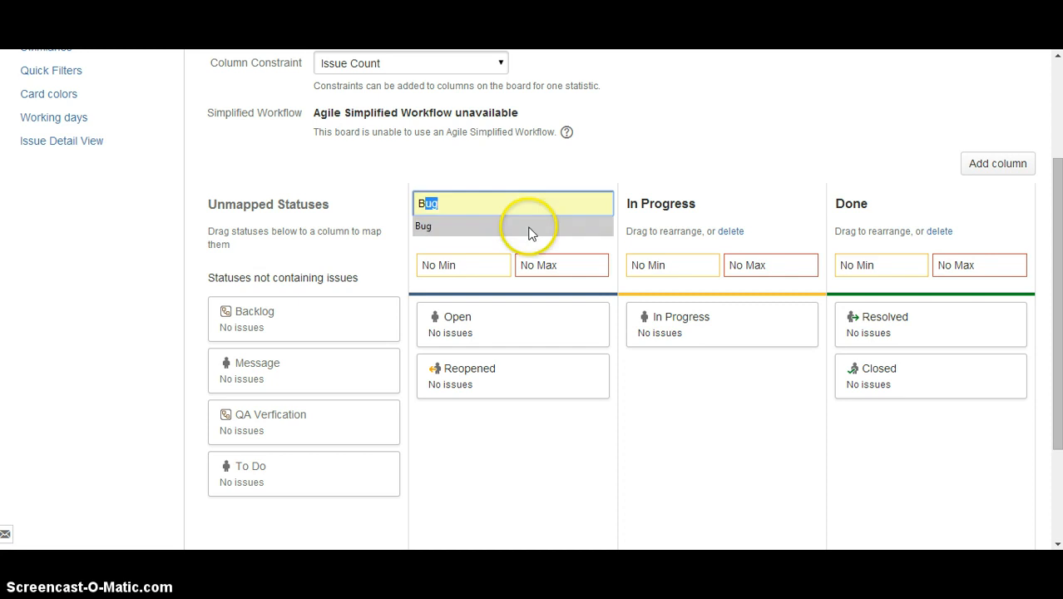
text(log)
key(Return)
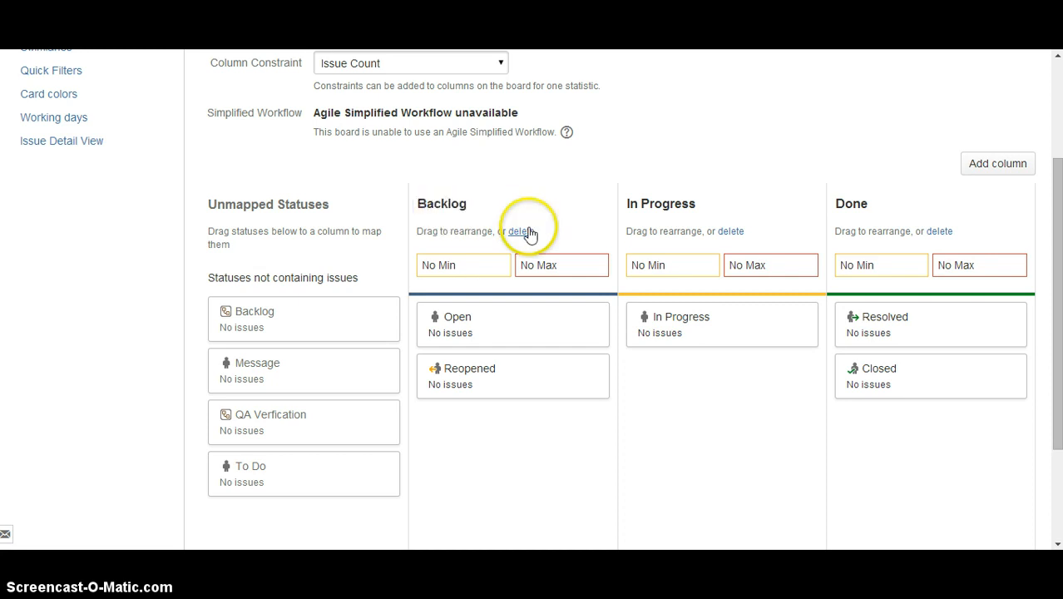
Check the Backlog mapping in Word, map the Backlog status to JIRA's Backlog column and unmap Reopened and Open from it.
key(alt+Tab)
click(558, 229)
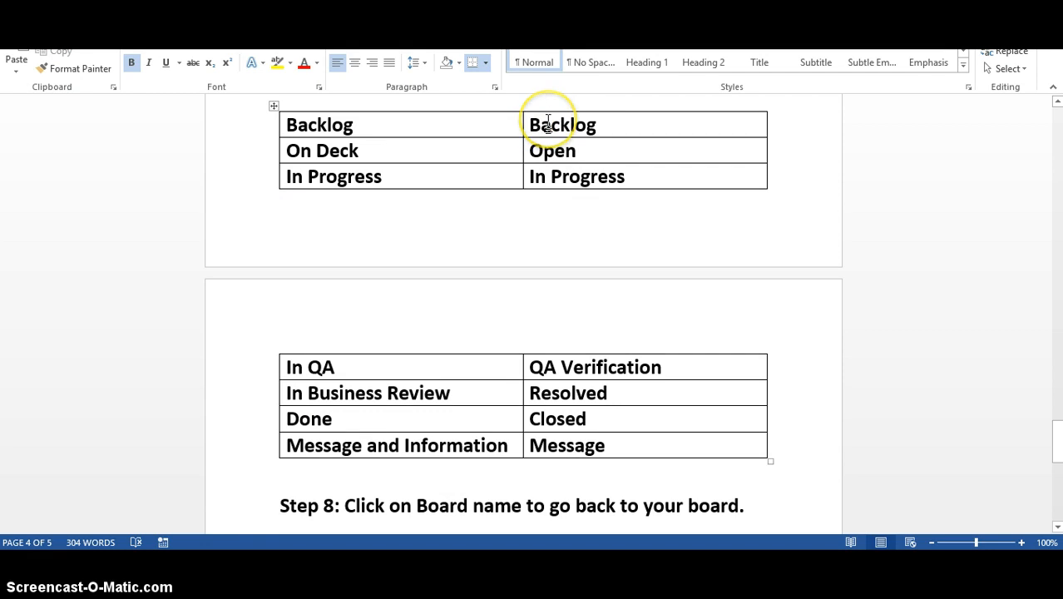
key(alt+Tab)
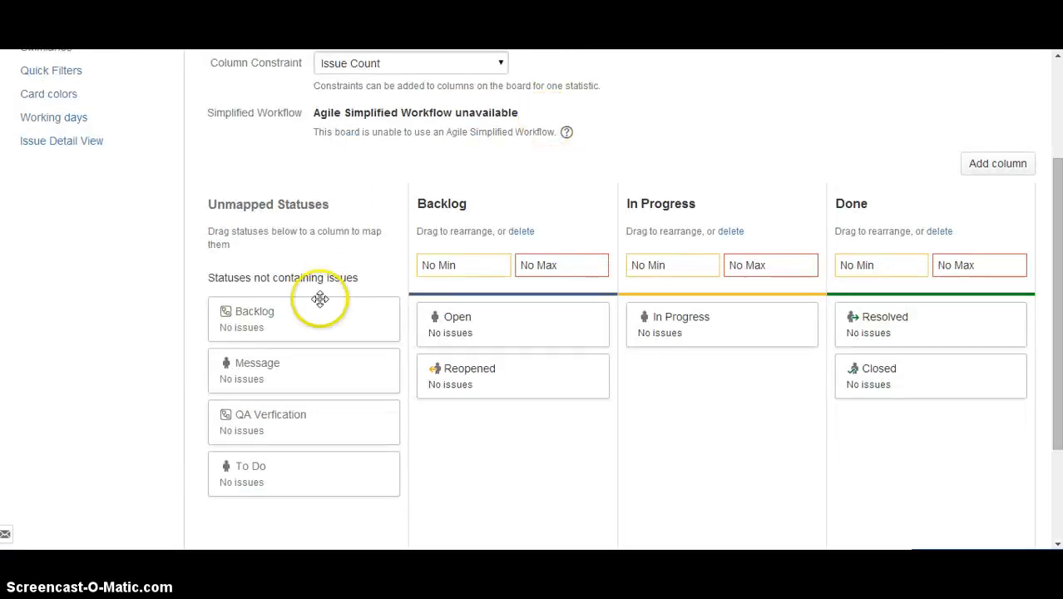
drag(314, 314, 525, 424)
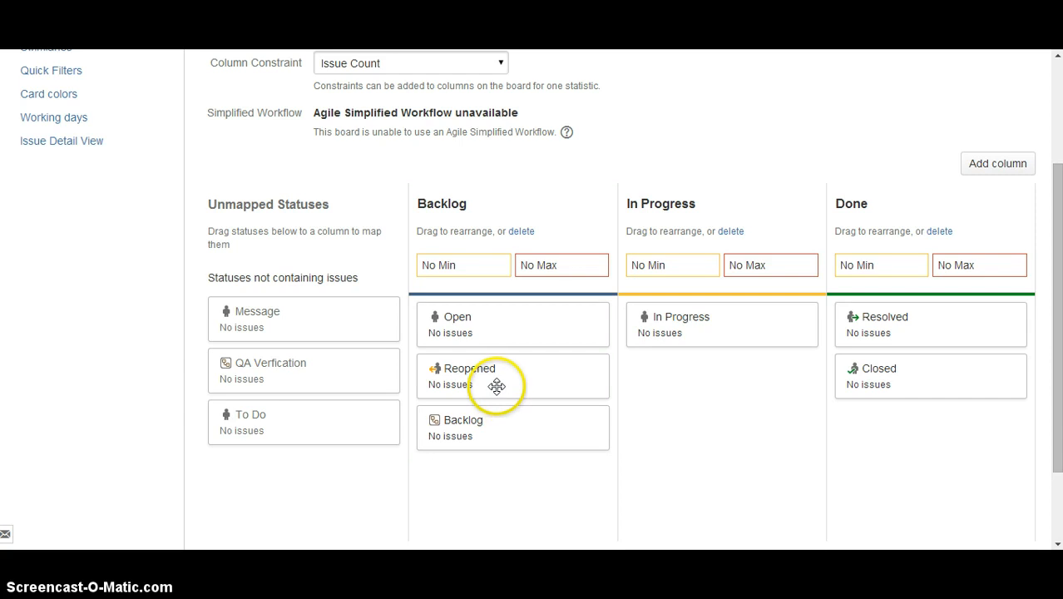
drag(463, 381, 344, 378)
drag(498, 306, 251, 321)
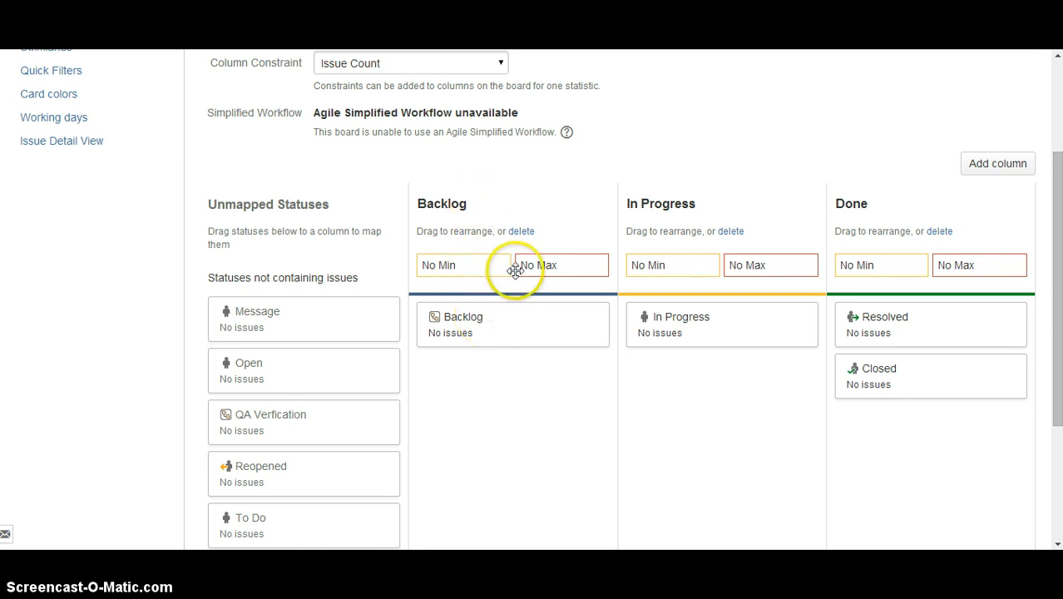
Check the On Deck row in Word and add a new column in JIRA between Backlog and In Progress.
key(alt+Tab)
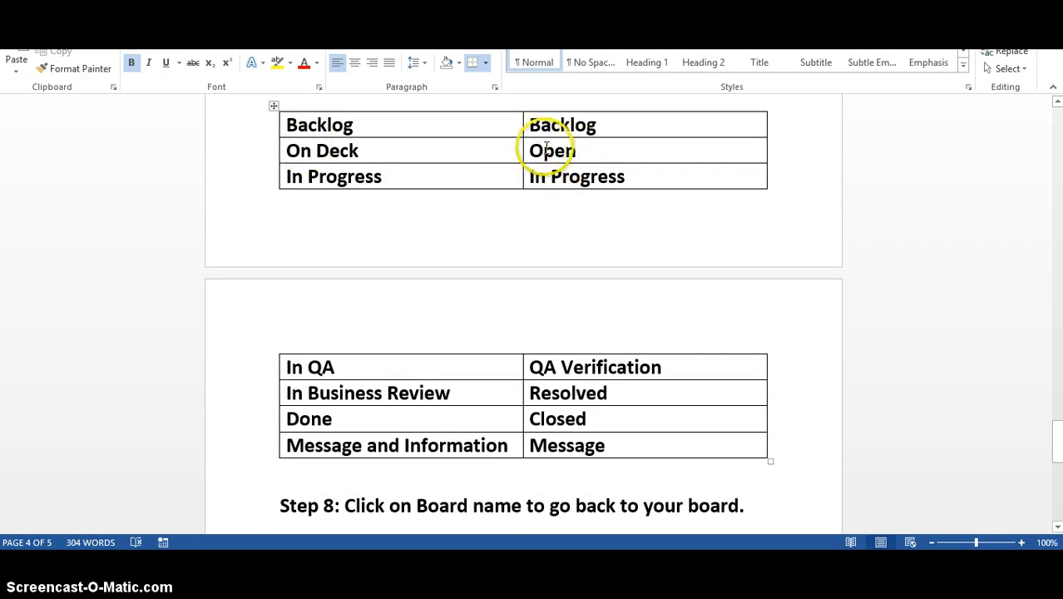
double_click(584, 149)
key(alt+Tab)
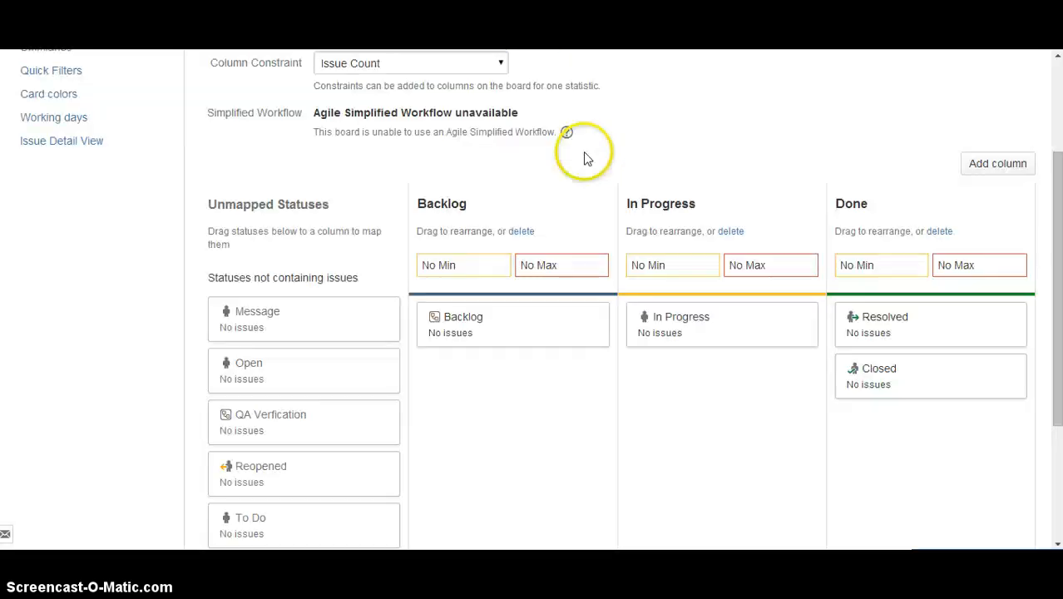
click(985, 165)
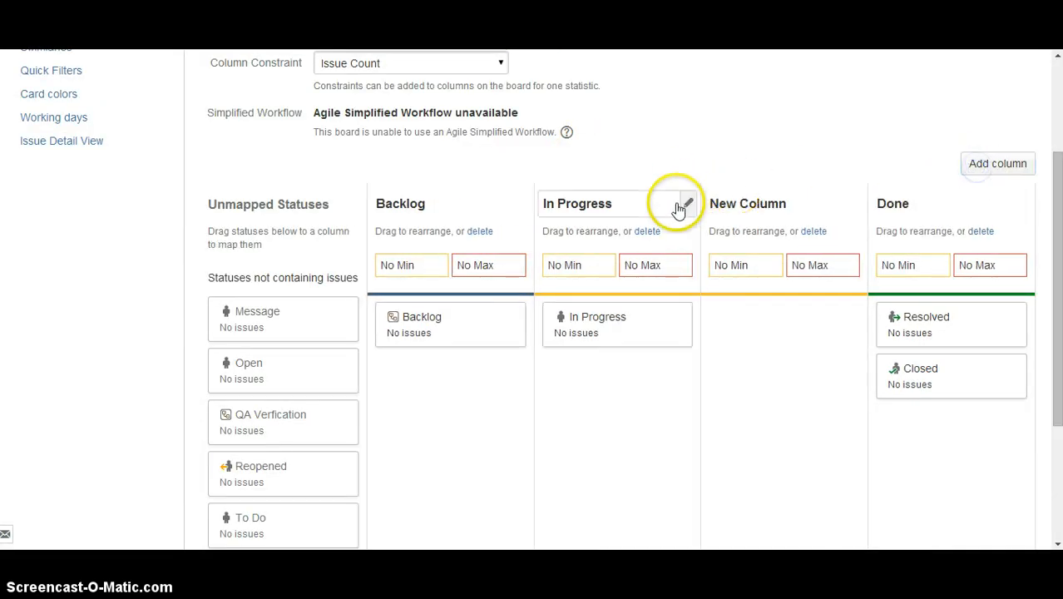
drag(749, 230, 671, 245)
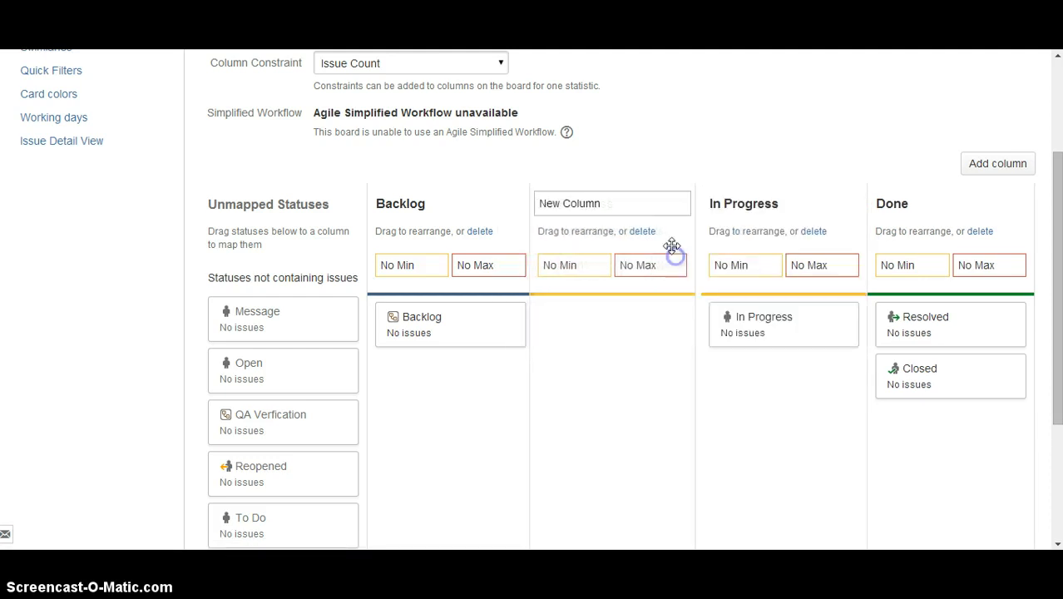
Rename the new column as On Deck and map the Open status to it.
click(615, 208)
text(On Deck)
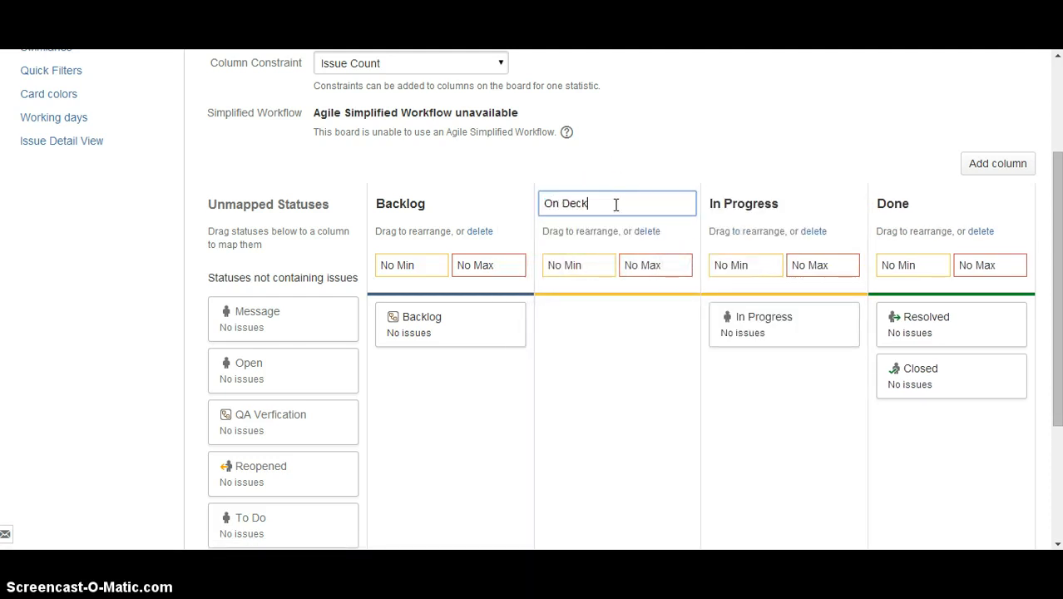
key(Return)
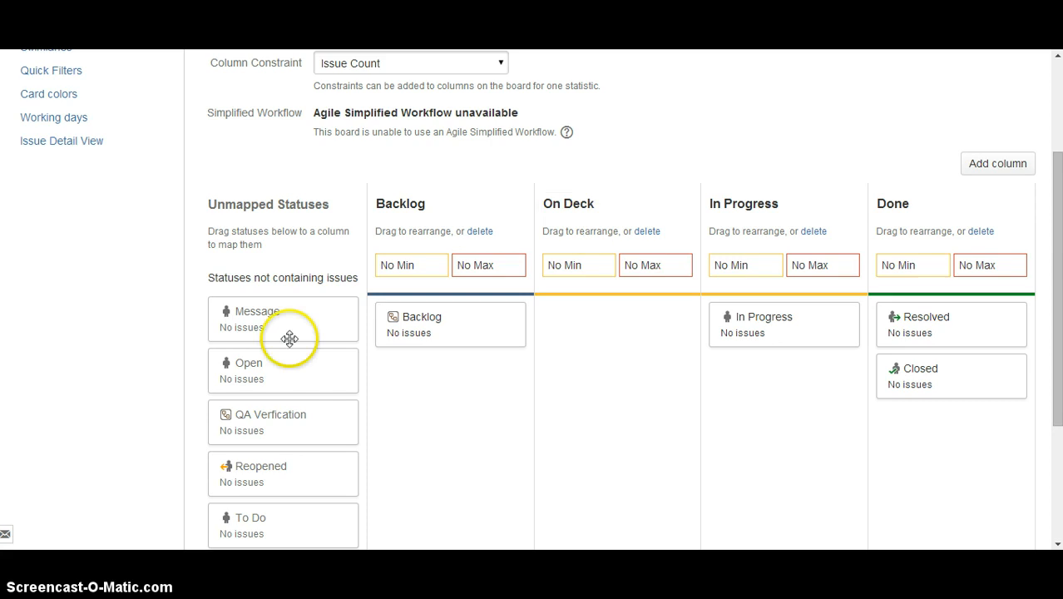
drag(289, 375, 624, 354)
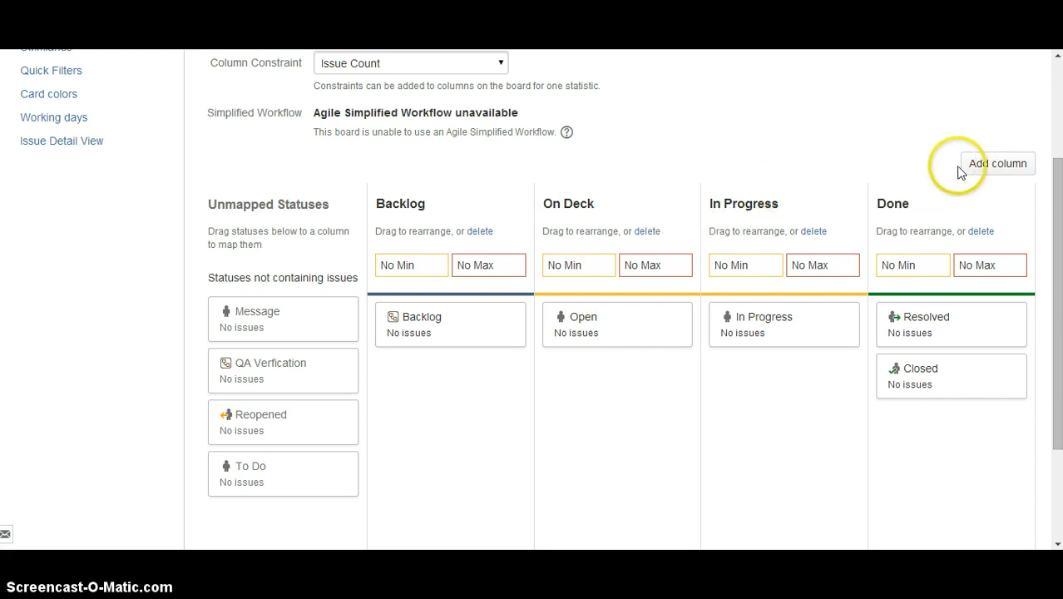
Add another column between In Progress and Done in JIRA and check the In Progress mapping in Word.
click(983, 169)
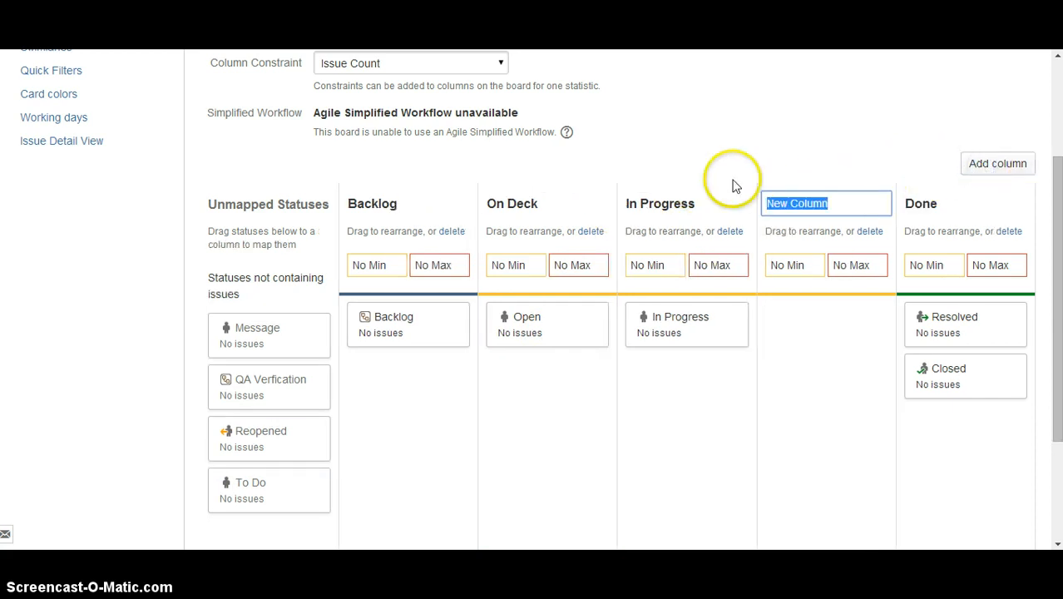
key(alt+Tab)
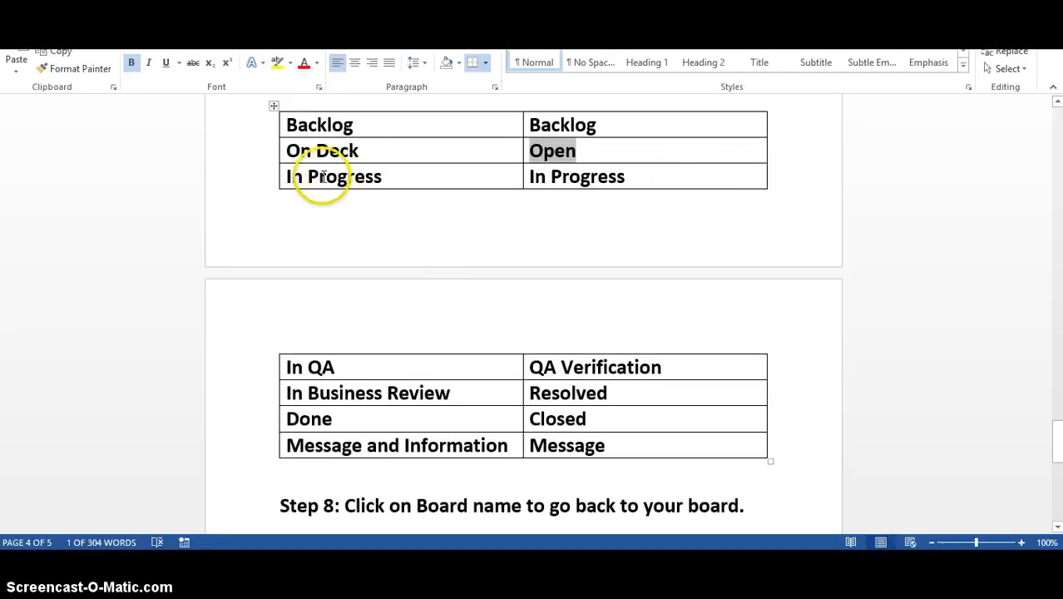
drag(286, 176, 383, 176)
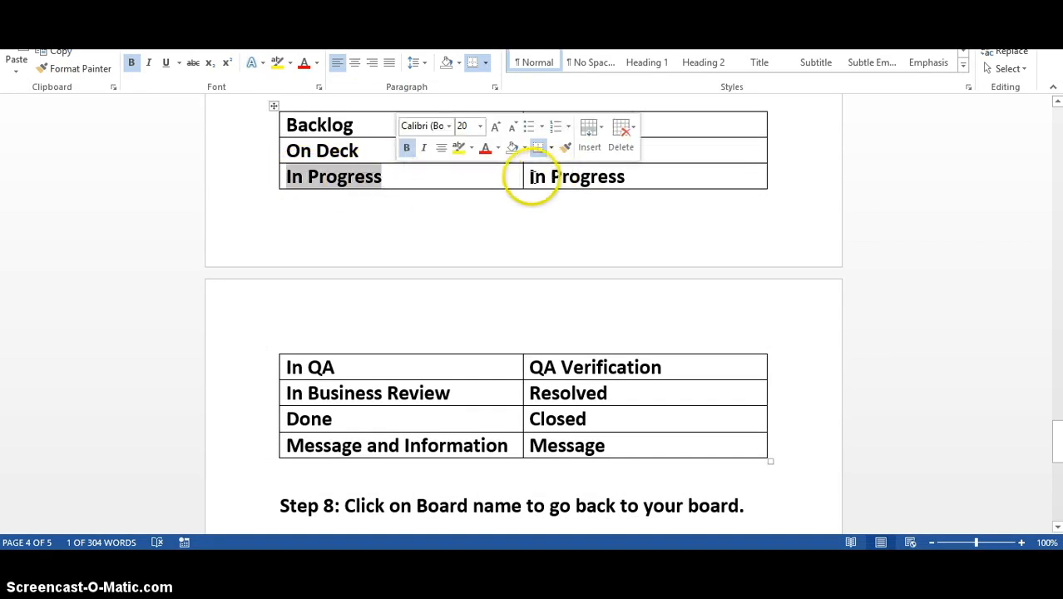
triple_click(630, 180)
key(alt+Tab)
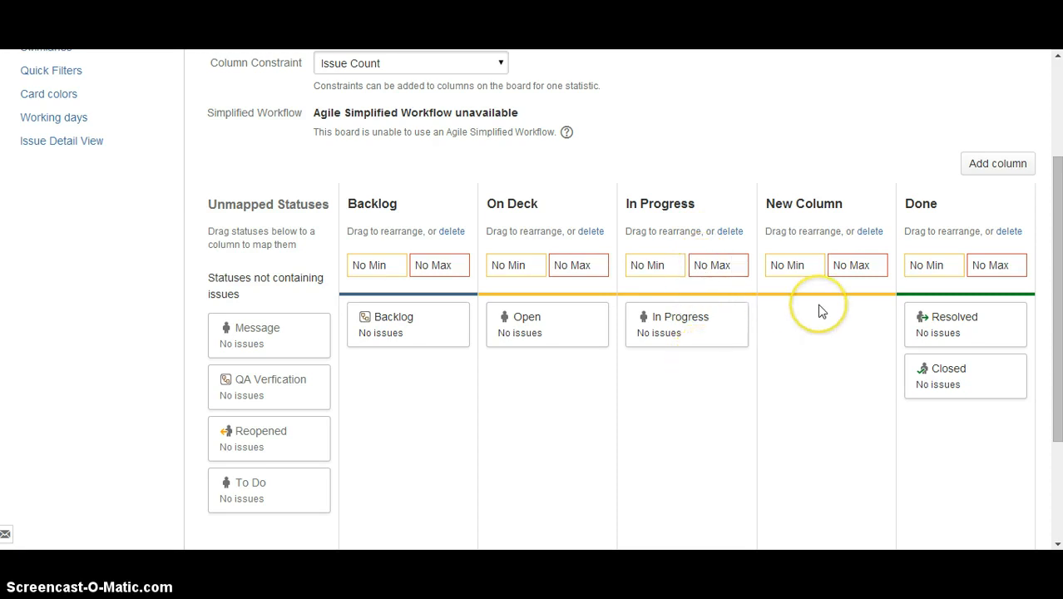
Check the column name and status for the In QA row in the Word mapping table and return to JIRA.
key(alt+Tab)
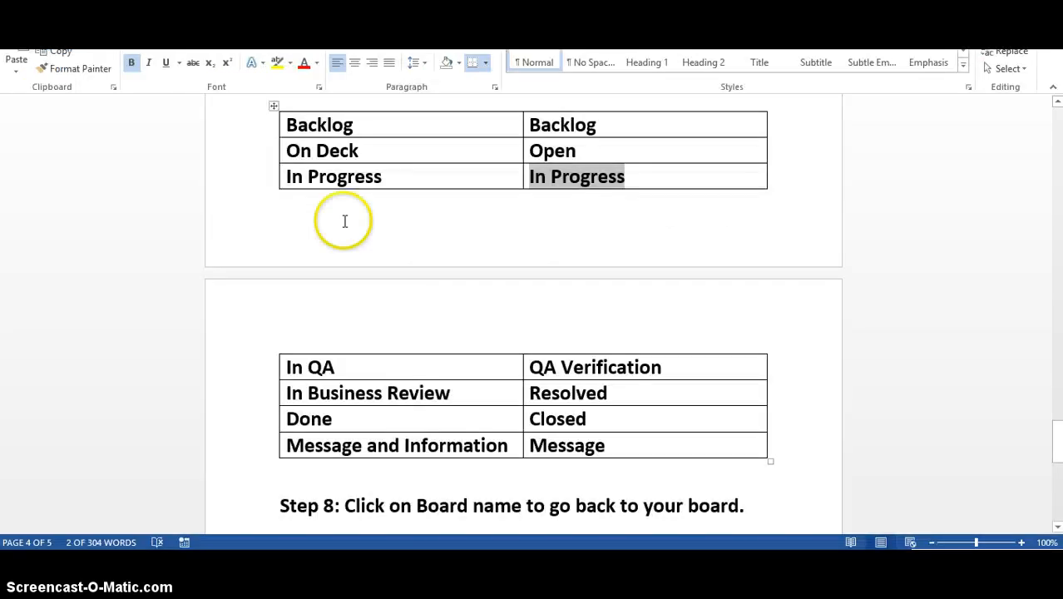
click(343, 366)
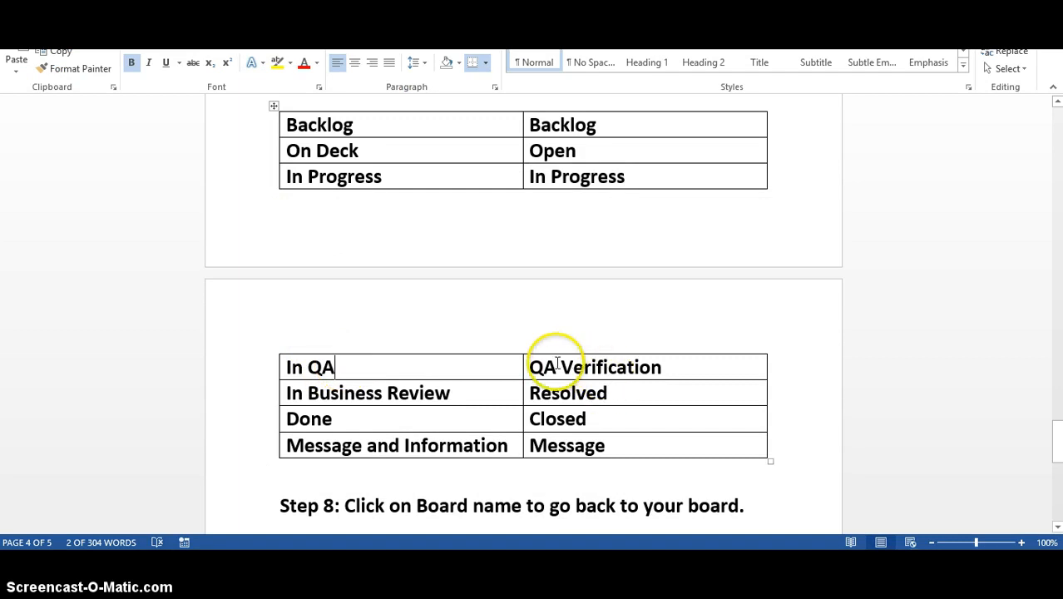
drag(527, 366, 682, 363)
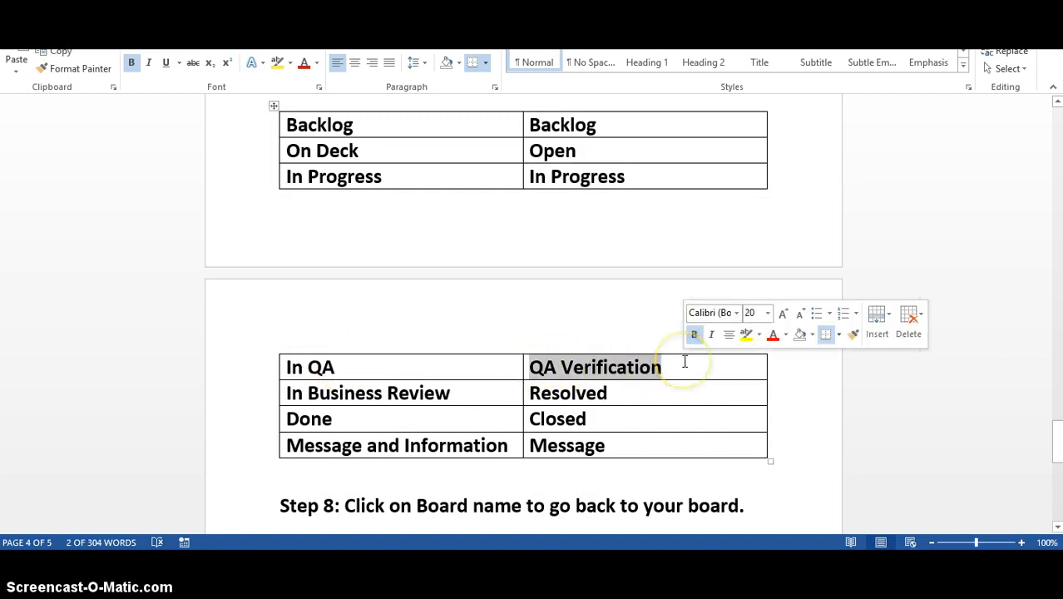
key(alt+Tab)
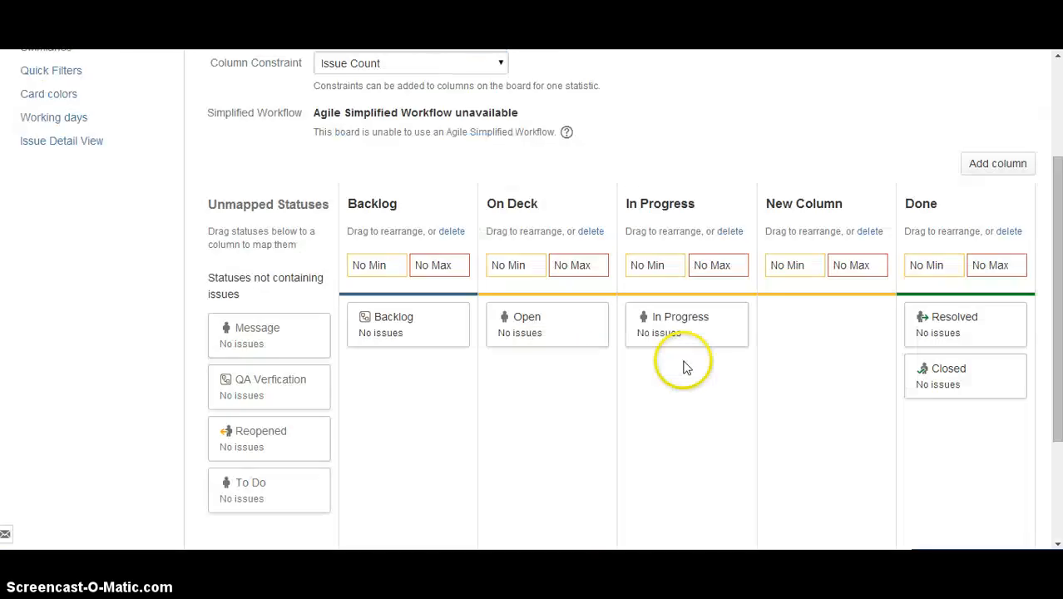
Rename the new column between In Progress and Done as In QA and map the QA Verfication status to it.
click(795, 205)
text(In QA)
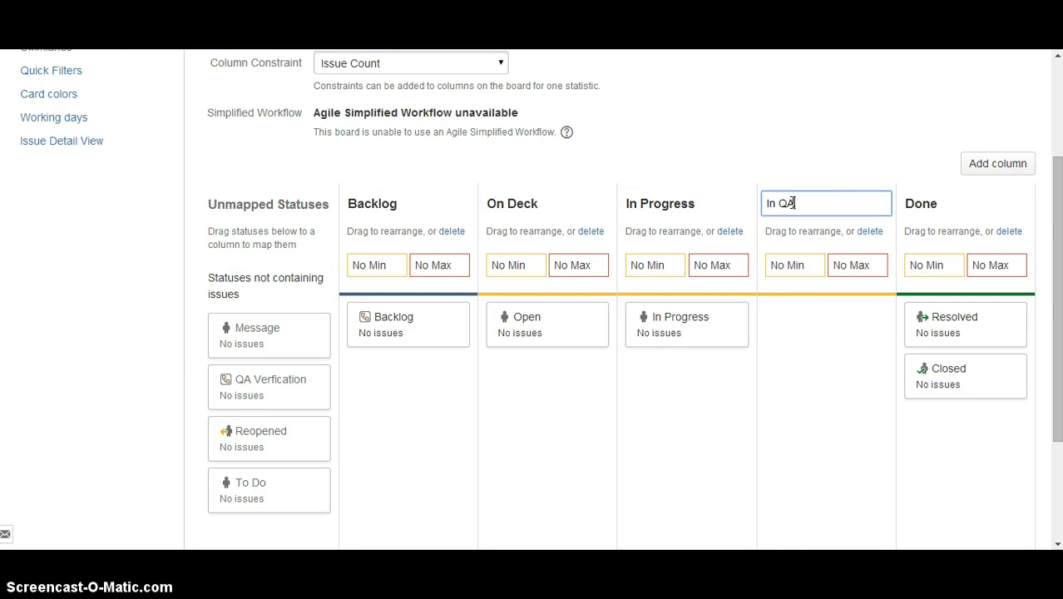
key(Return)
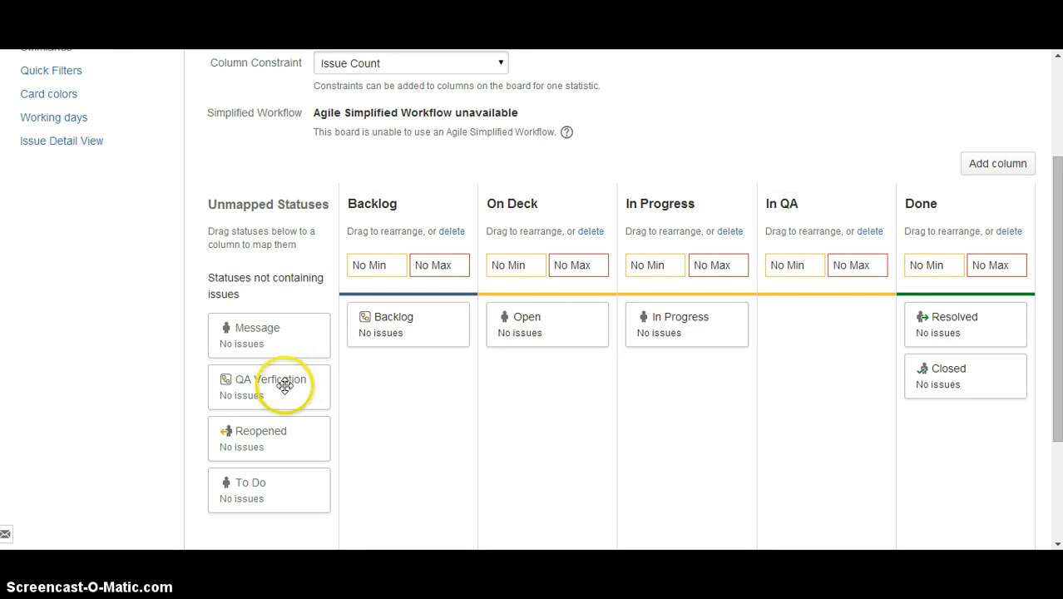
drag(284, 380, 854, 347)
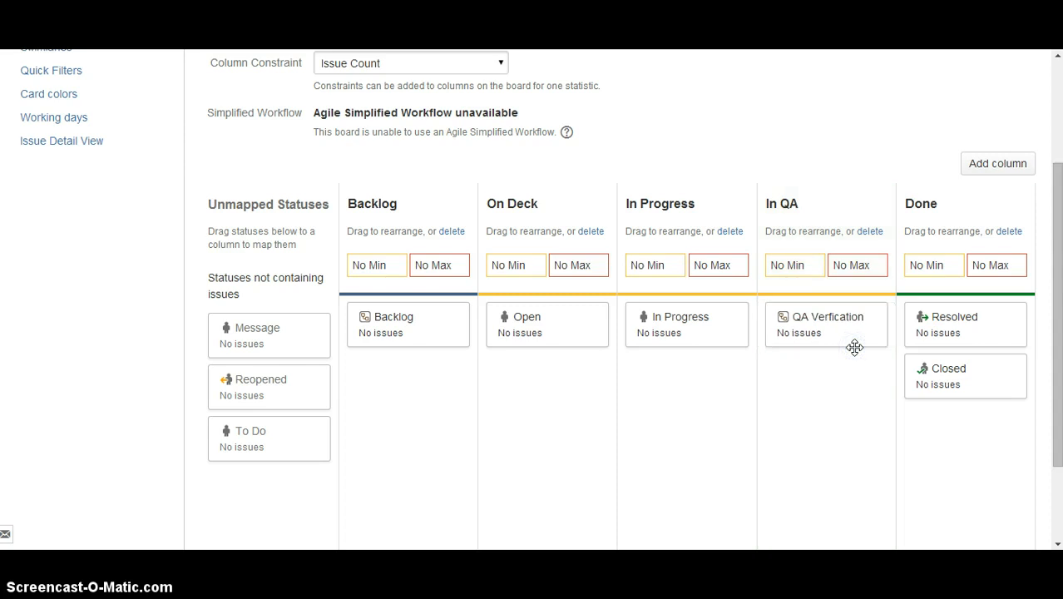
Add another column between In QA and Done and name it In Business Review, checking the name in Word.
click(998, 164)
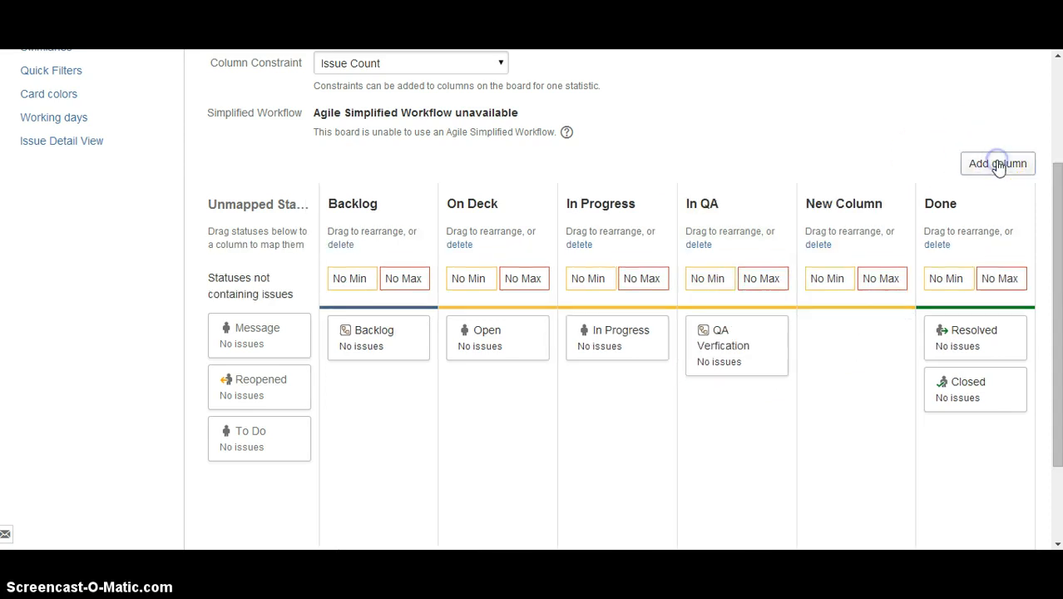
key(alt+Tab)
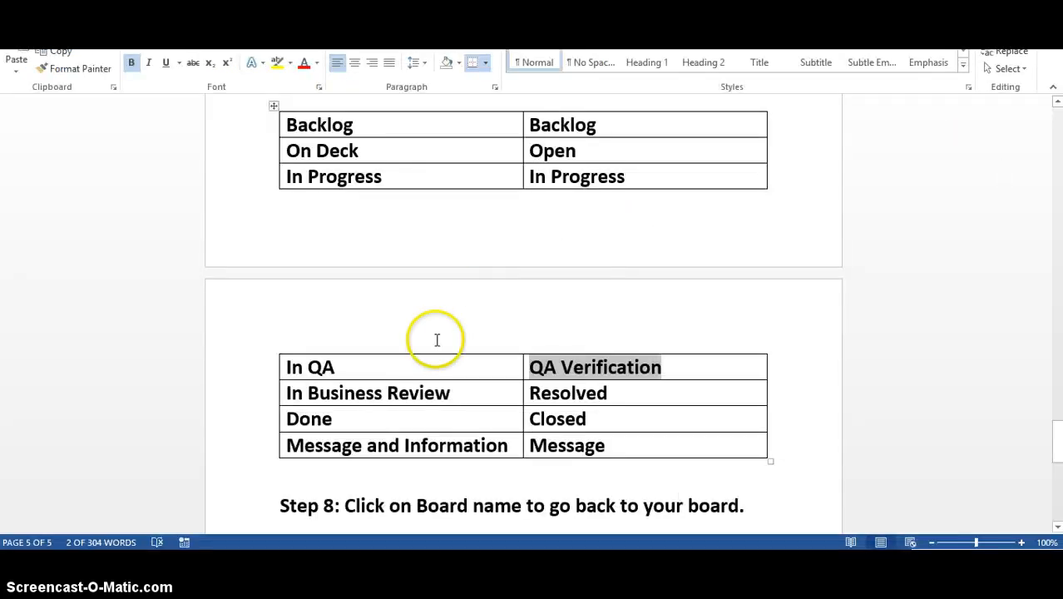
key(alt+Tab)
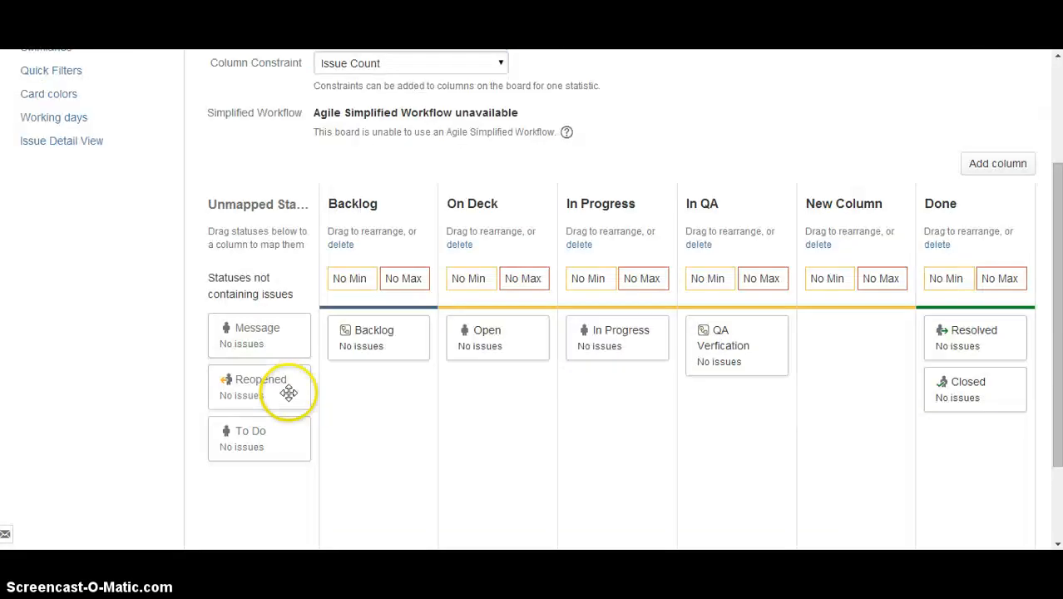
click(847, 208)
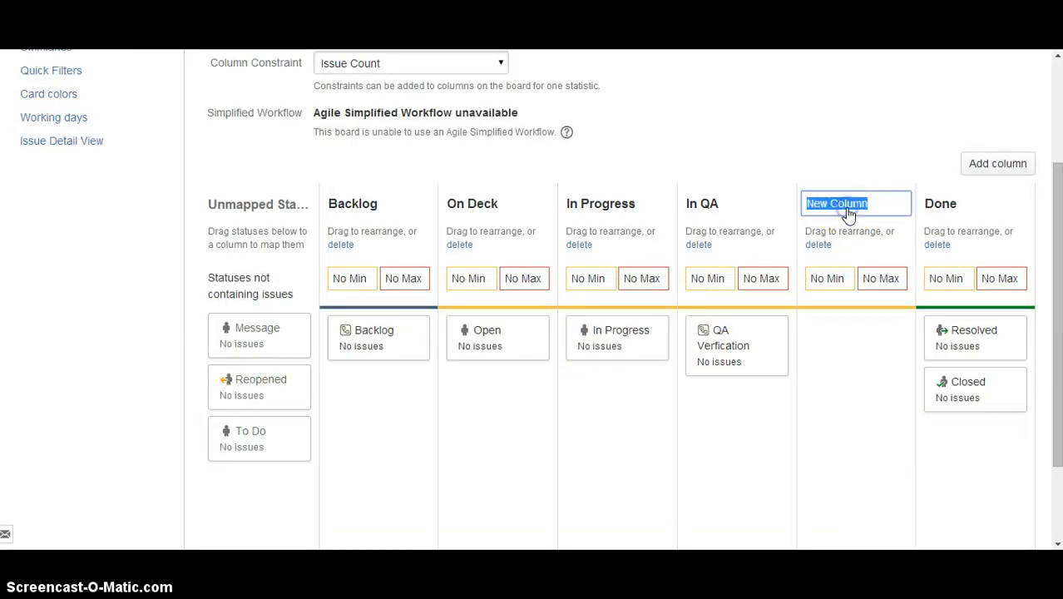
text(In Business REview)
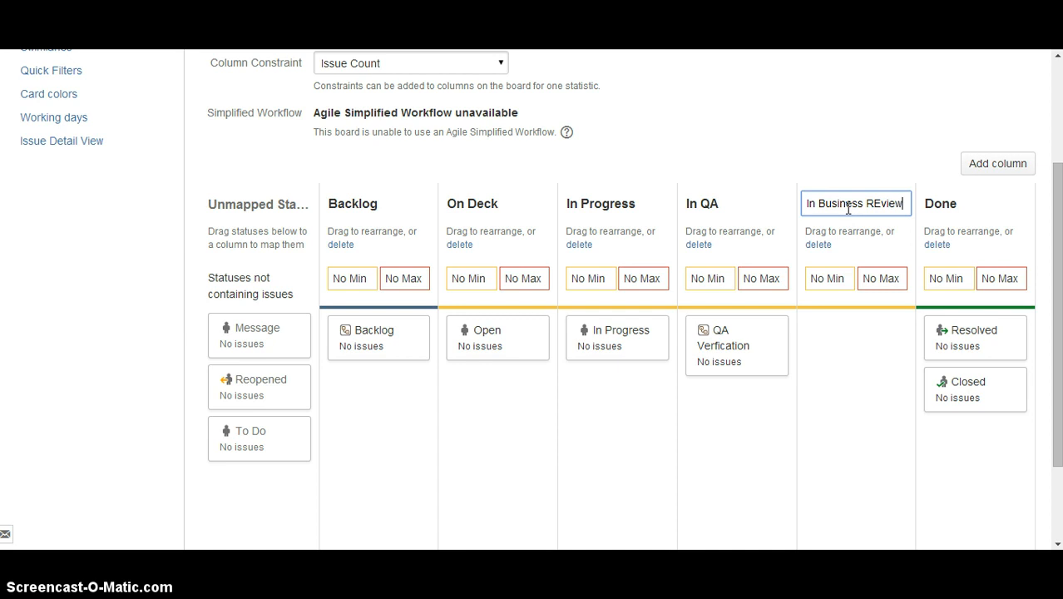
key(Return)
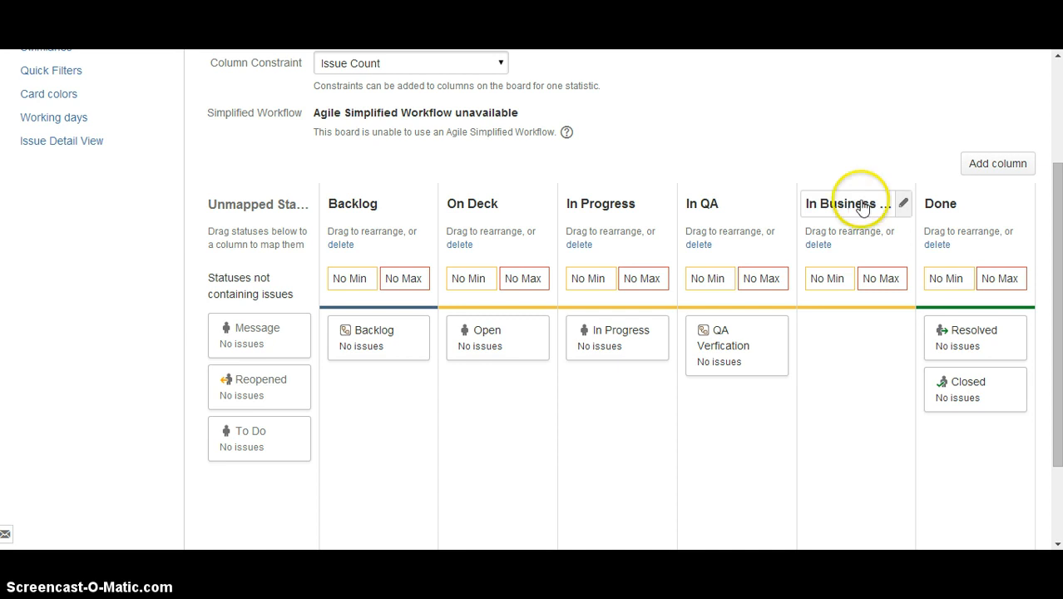
click(862, 206)
click(882, 205)
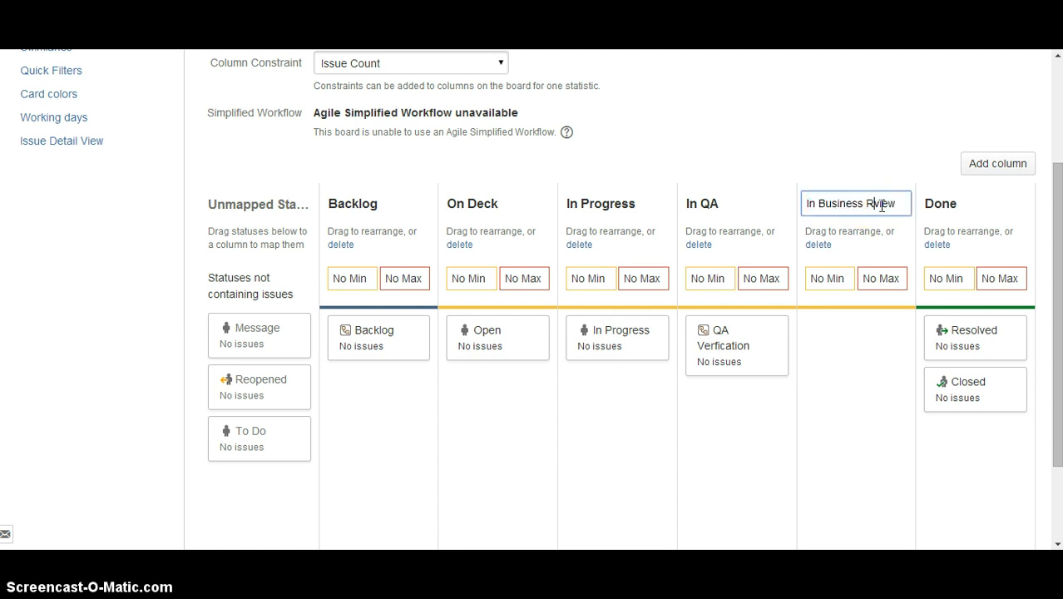
key(Return)
click(863, 342)
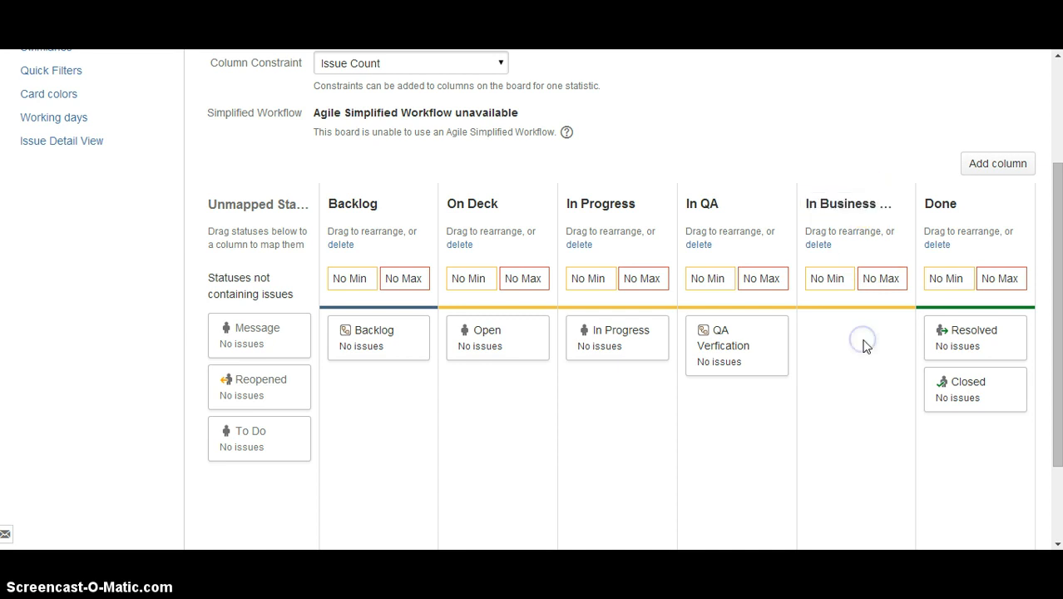
Check the In Business Review row in Word and move JIRA's Resolved status from Done to the In Business Review column.
key(alt+Tab)
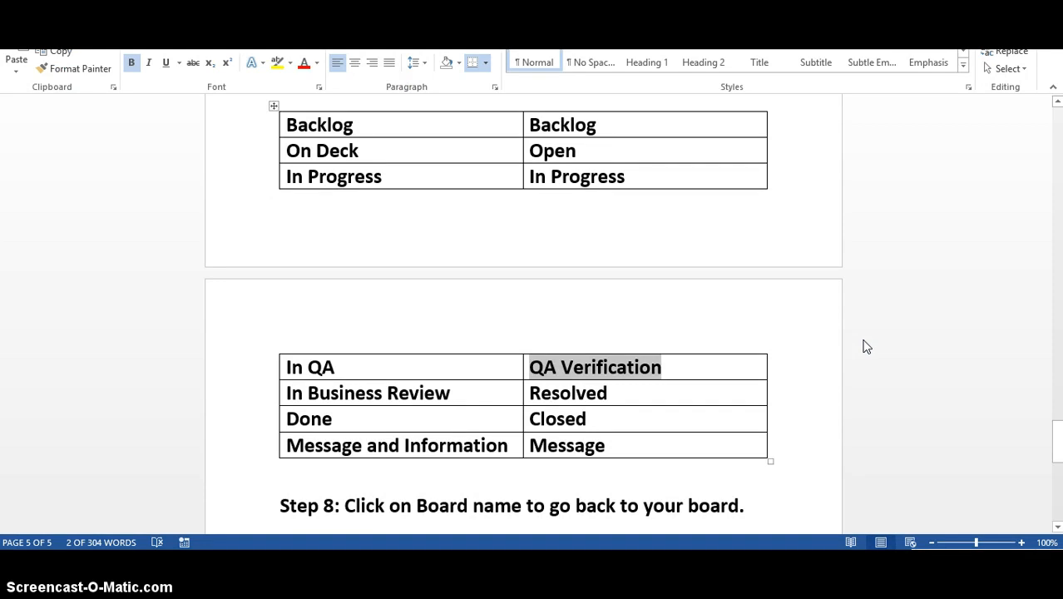
key(alt+Tab)
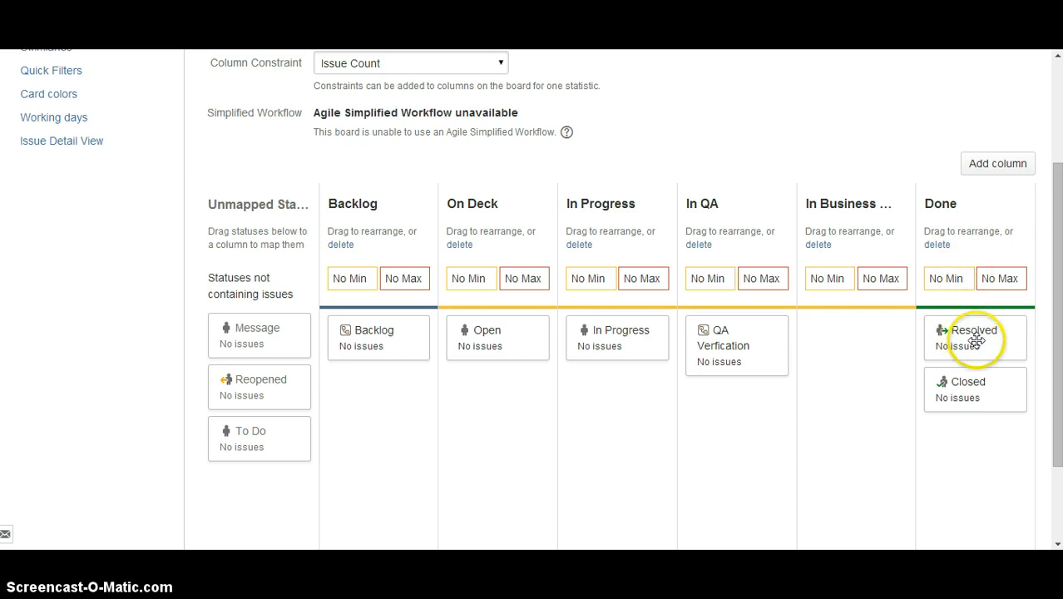
drag(955, 341, 863, 350)
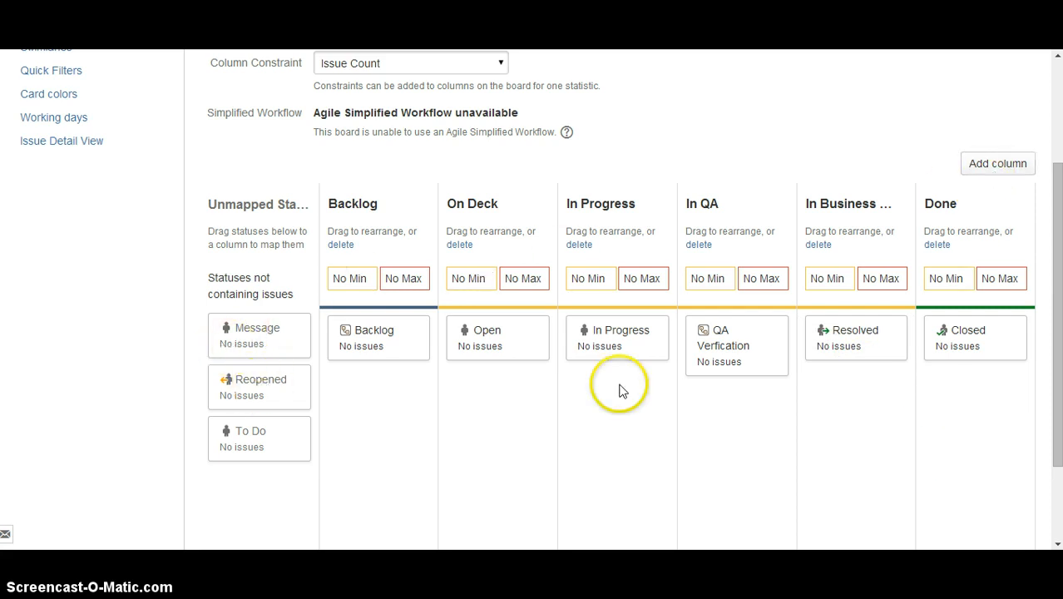
Check the Done row in the Word mapping table against the Done column in JIRA.
key(alt+Tab)
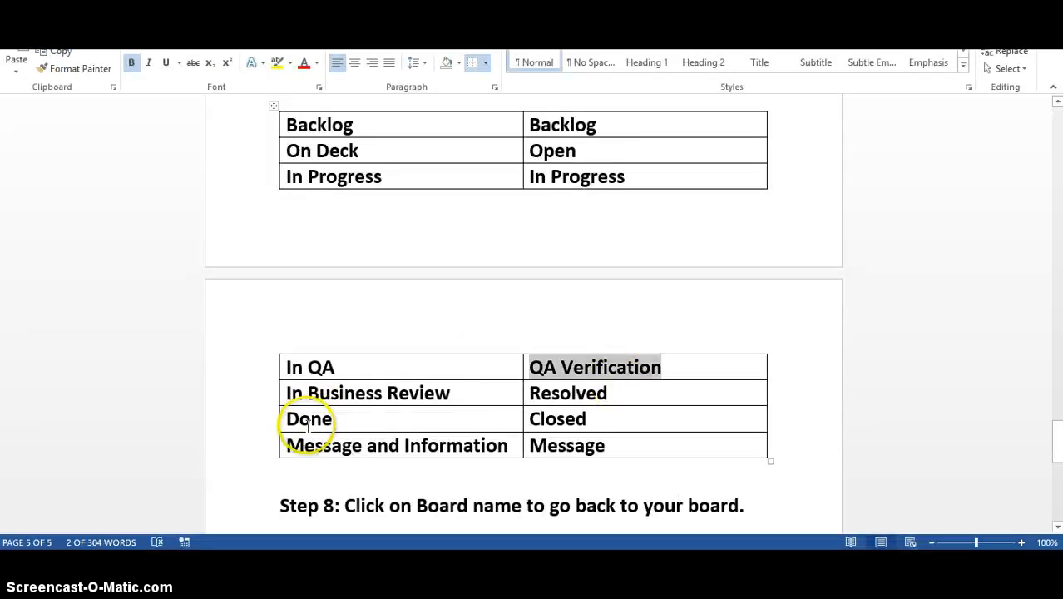
drag(310, 420, 375, 425)
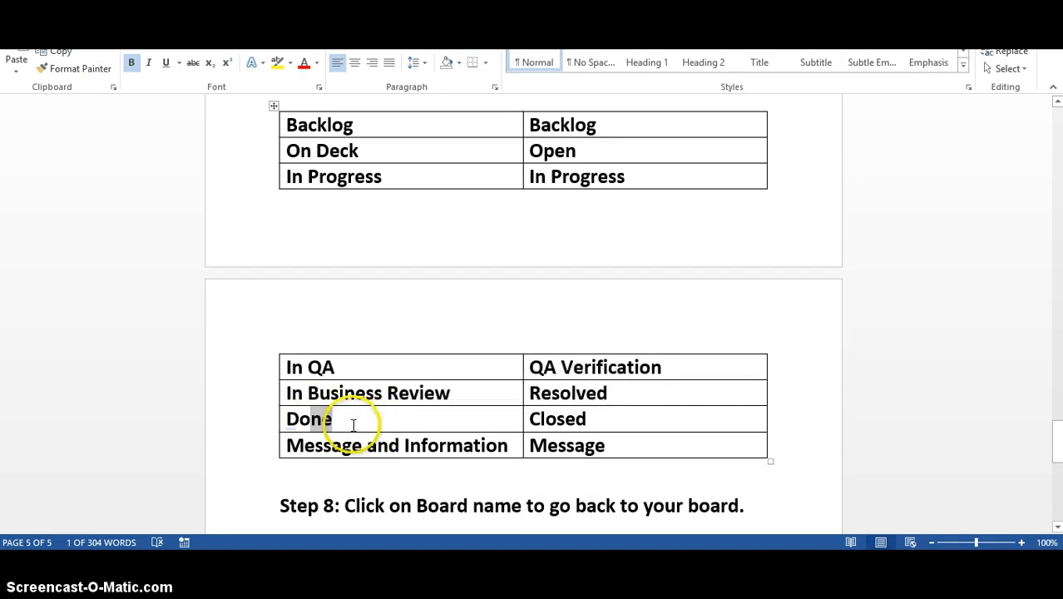
click(353, 424)
key(alt+Tab)
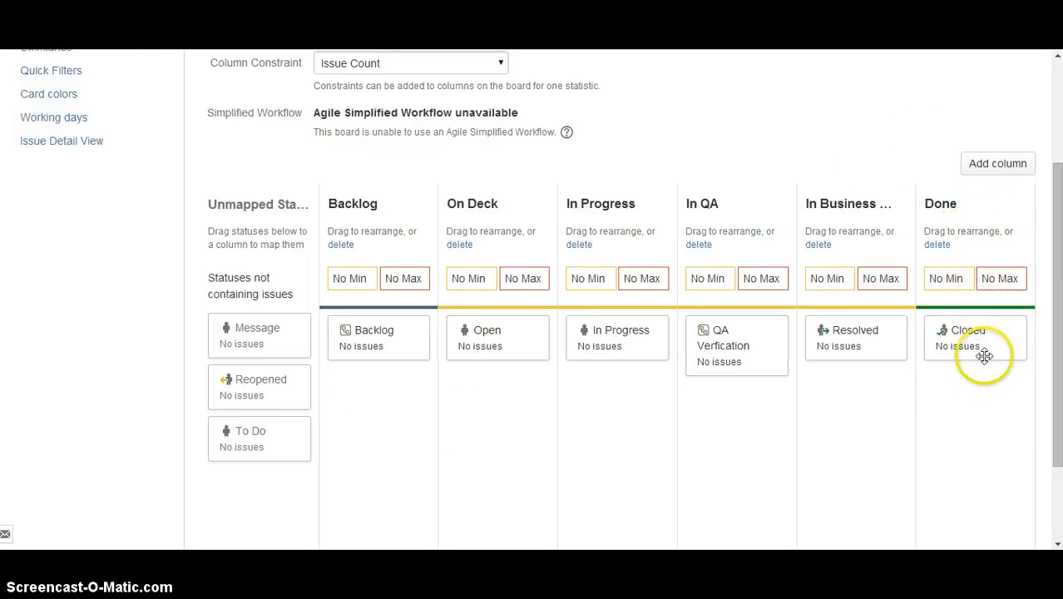
Following Word's last table row, add a column named Message and Information in JIRA and place it after Done.
key(alt+Tab)
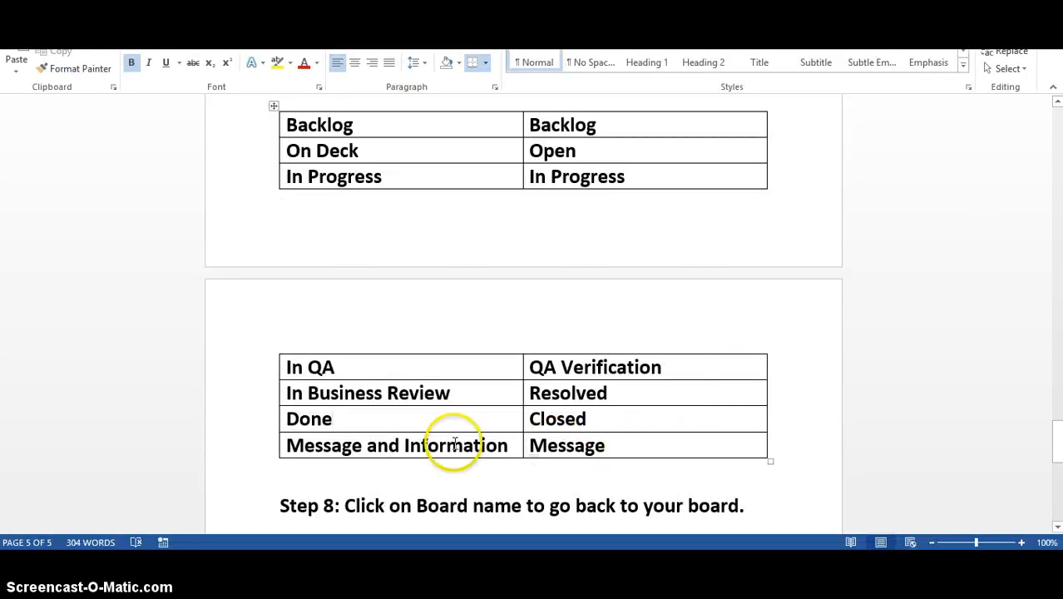
key(alt+Tab)
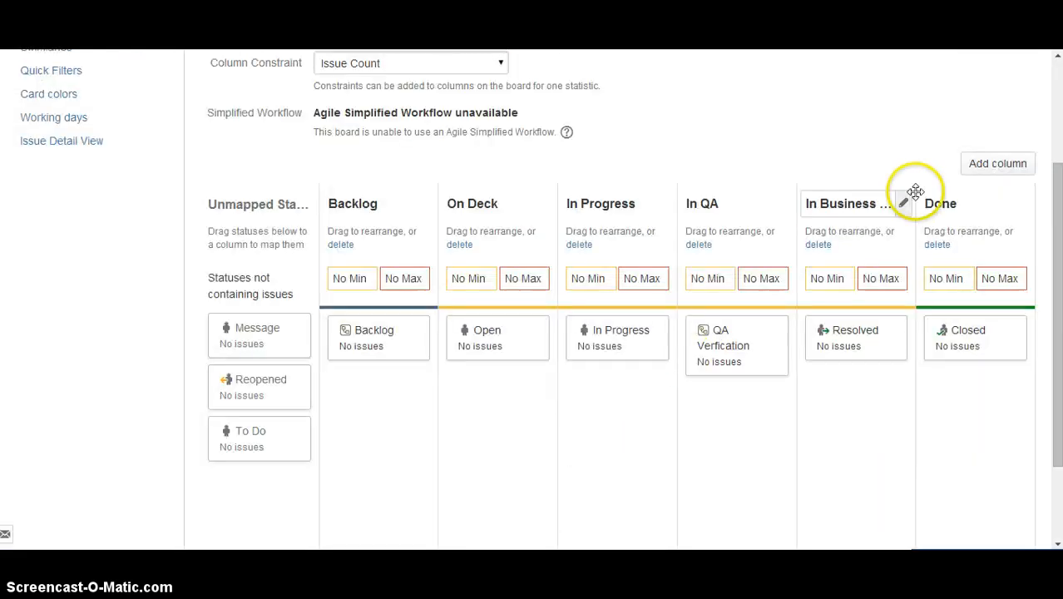
click(991, 164)
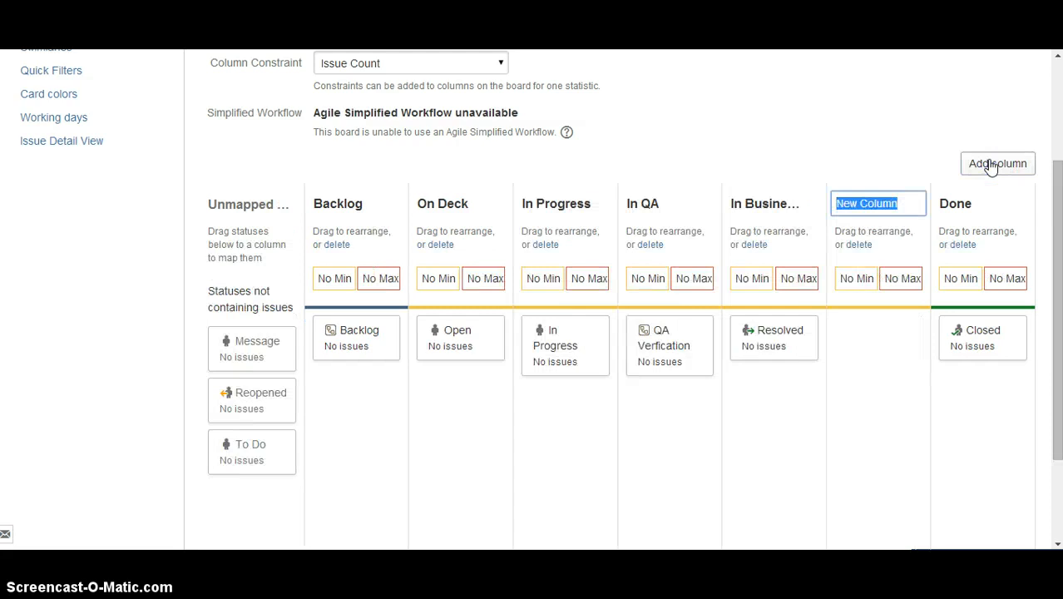
text(Messa)
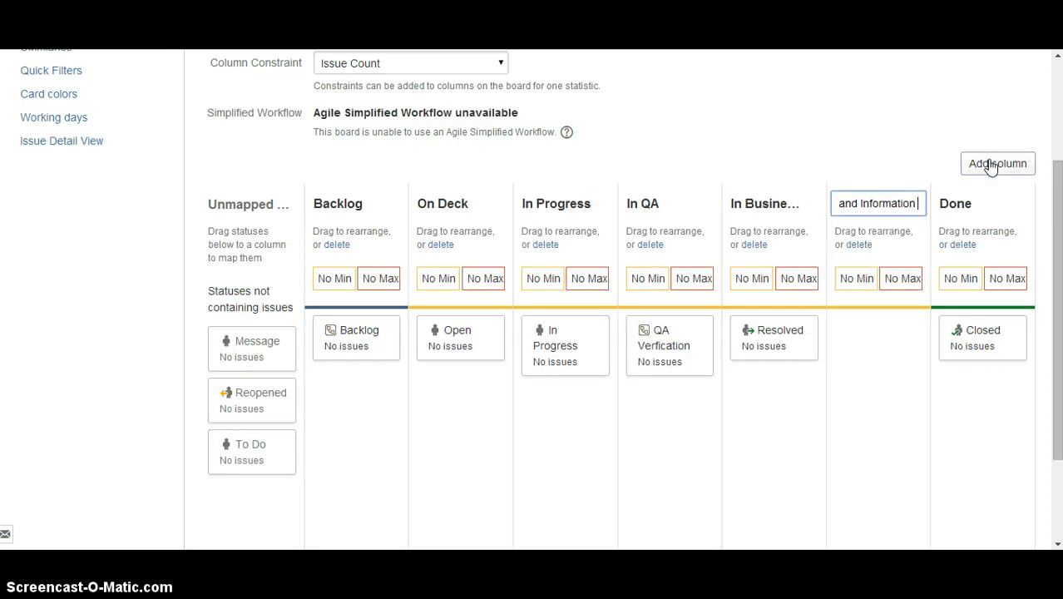
key(Return)
drag(869, 252, 988, 285)
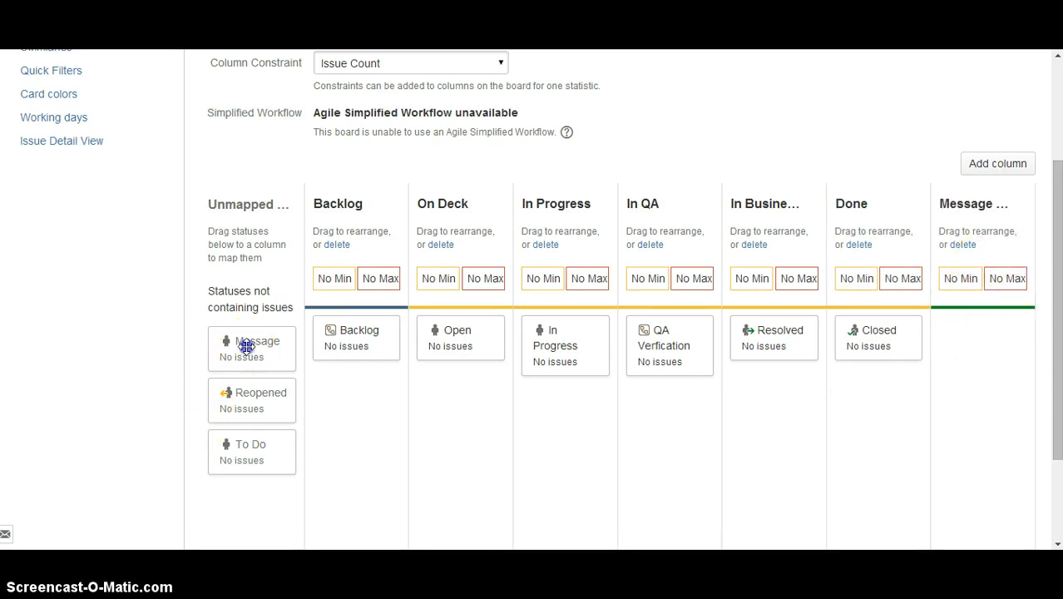
Map the Message status to the Message and Information column and the Reopened status to On Deck.
drag(244, 344, 968, 371)
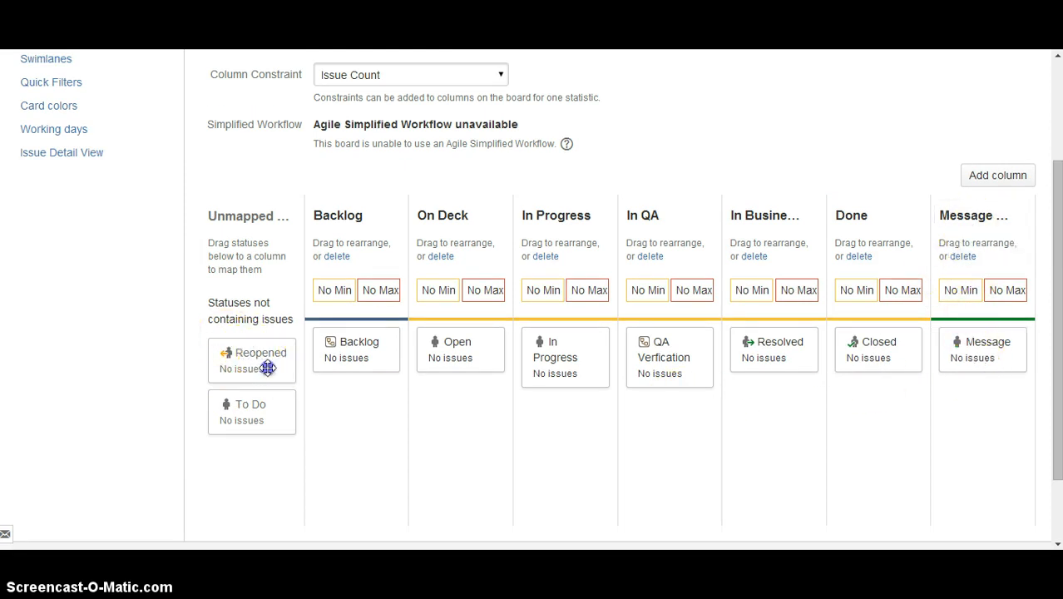
drag(279, 369, 486, 414)
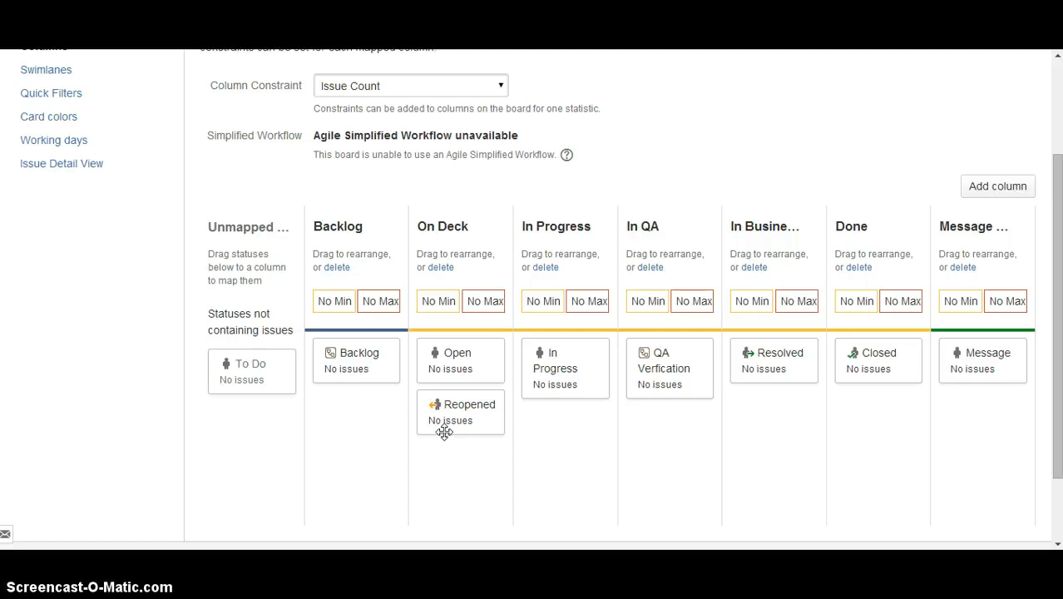
Extend the On Deck row's status cell in Word to include the Reopened status alongside Open, and return to JIRA.
key(alt+Tab)
scroll(579, 183, up, 1)
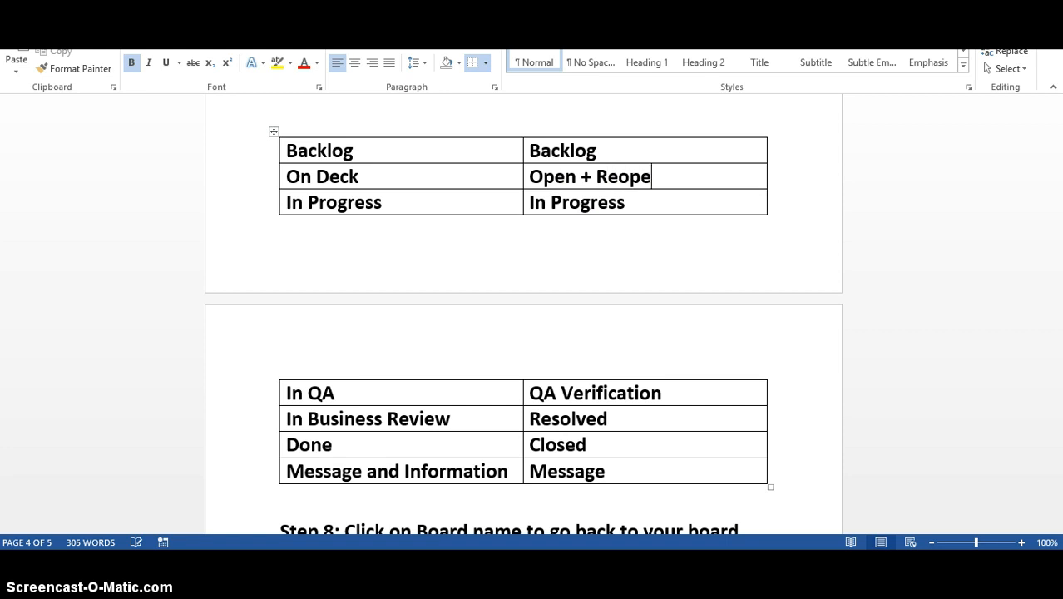
key(BackSpace)
text(ed)
key(alt+Tab)
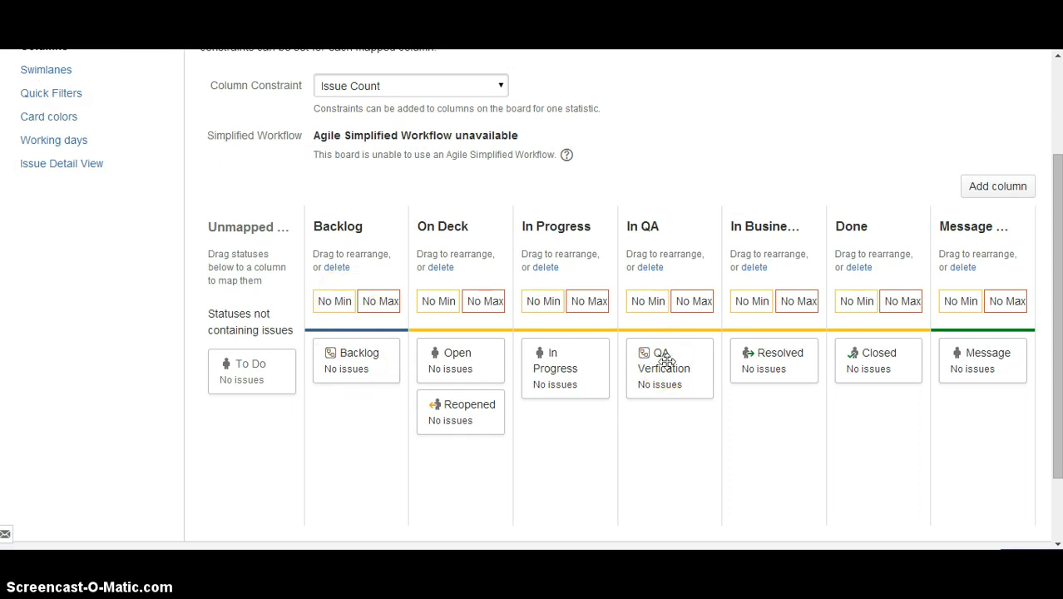
Read Step 8 in the Word instructions and go back to the Sigma123 board from its configuration page in JIRA.
scroll(441, 257, up, 3)
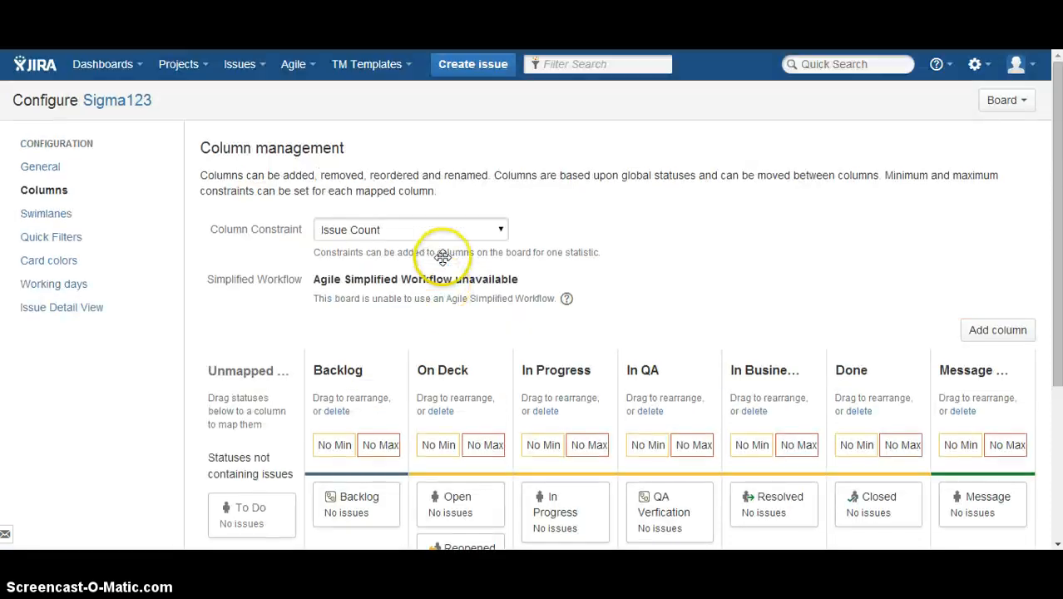
key(alt+Tab)
scroll(442, 261, down, 3)
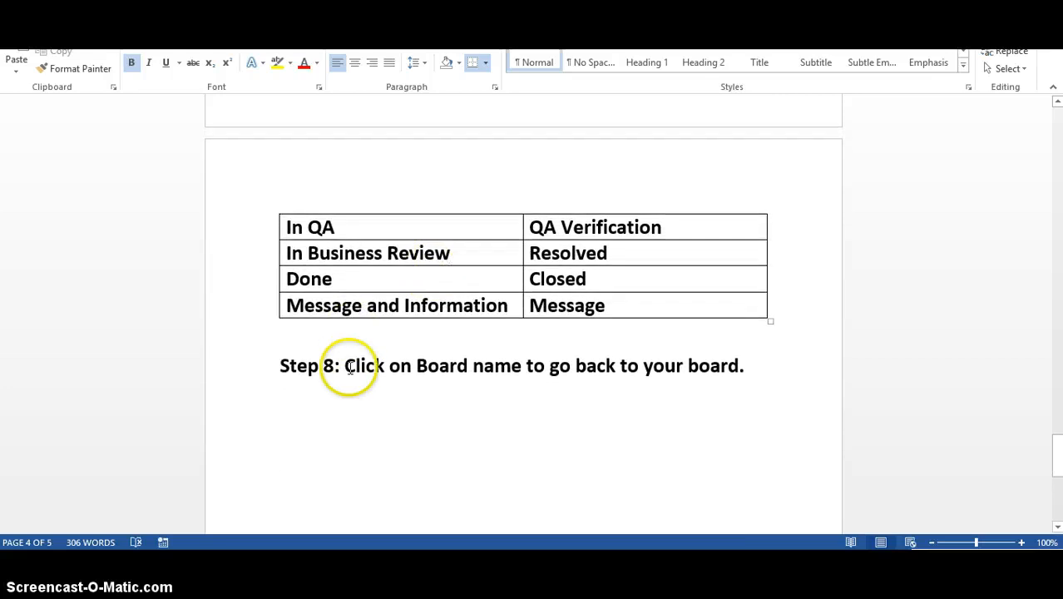
drag(341, 367, 755, 368)
key(alt+Tab)
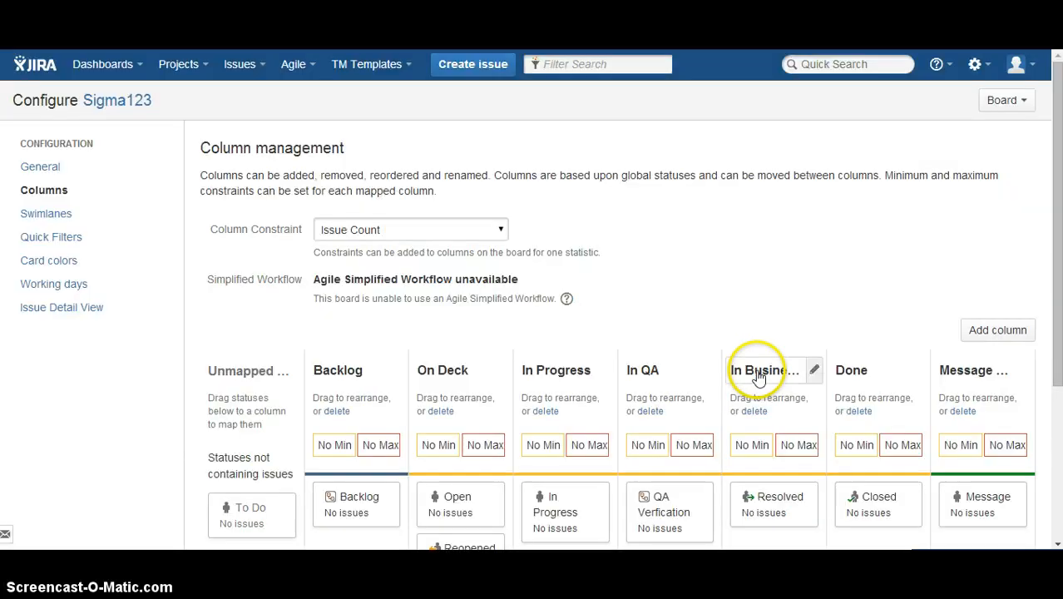
click(114, 101)
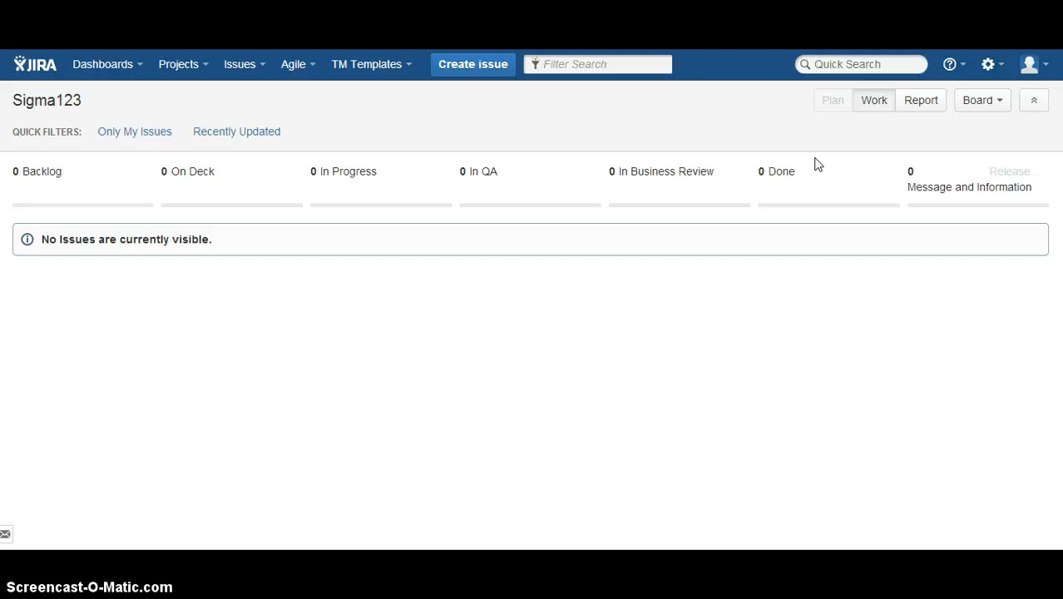
click(983, 127)
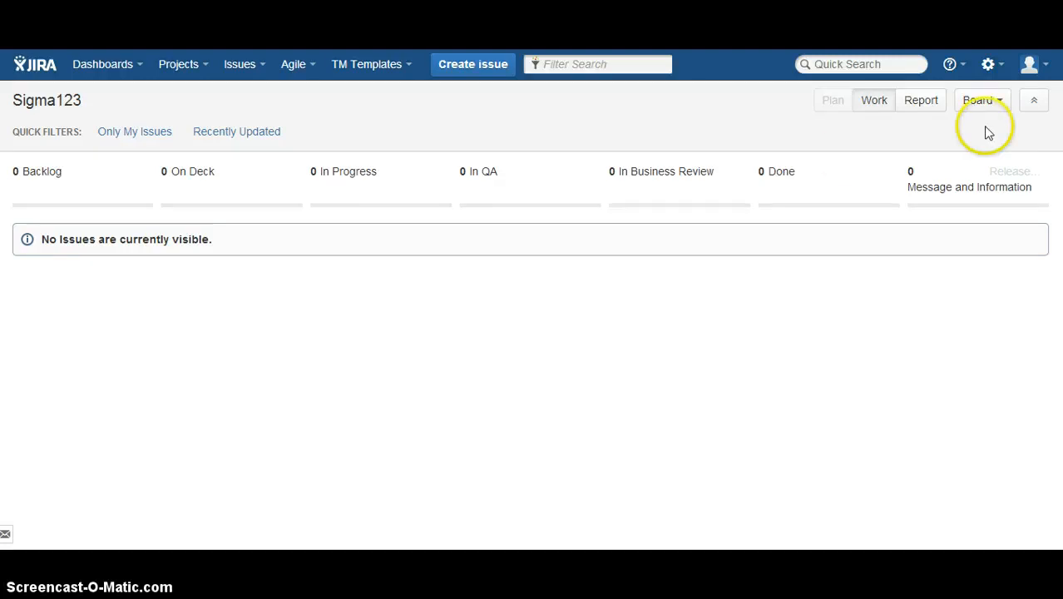